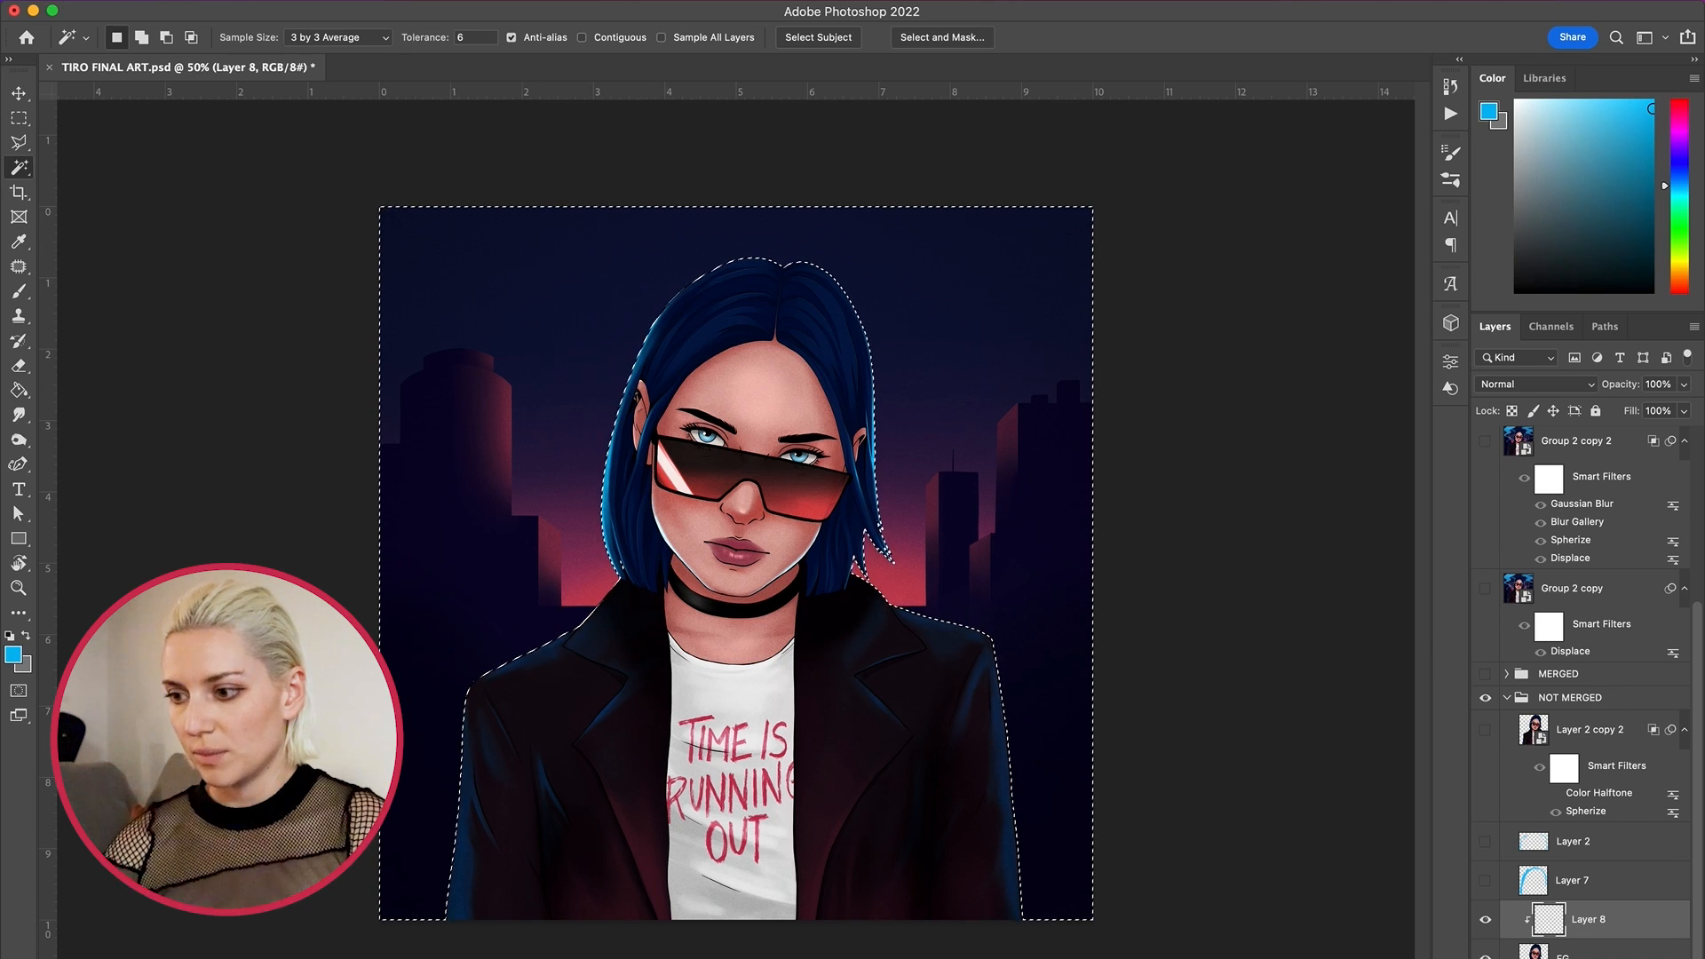
# - Feather the background selection around the woman by 15 pixels
pyautogui.click(380, 1)
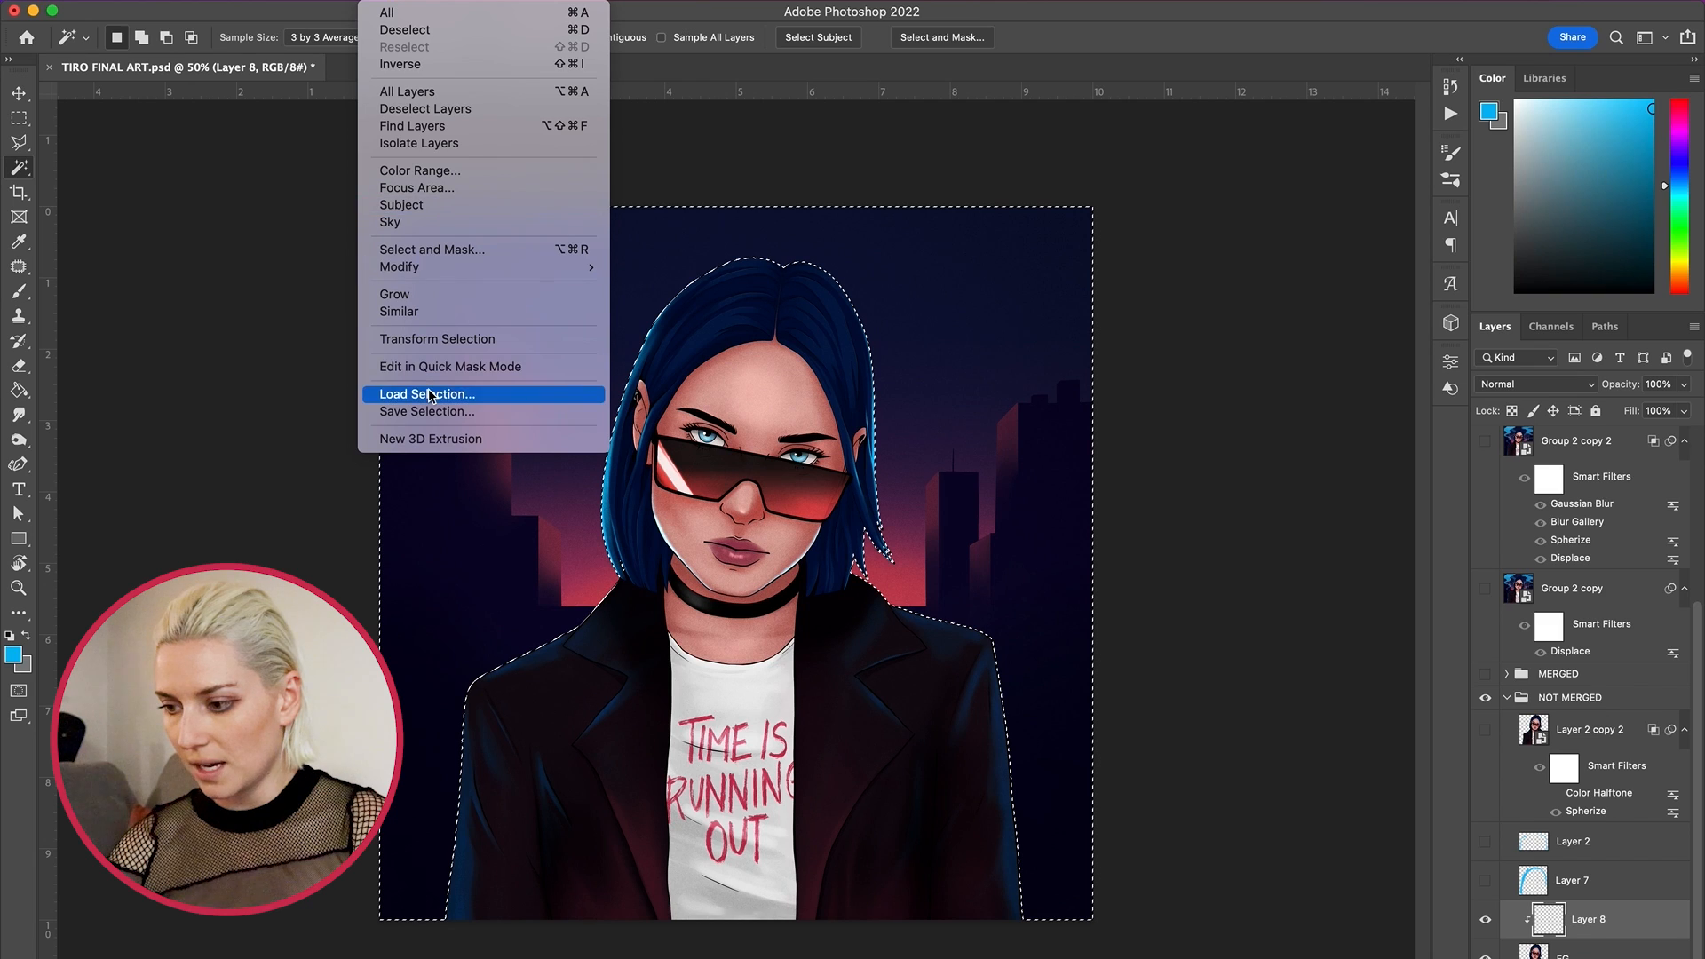
pyautogui.moveTo(533, 268)
pyautogui.click(666, 336)
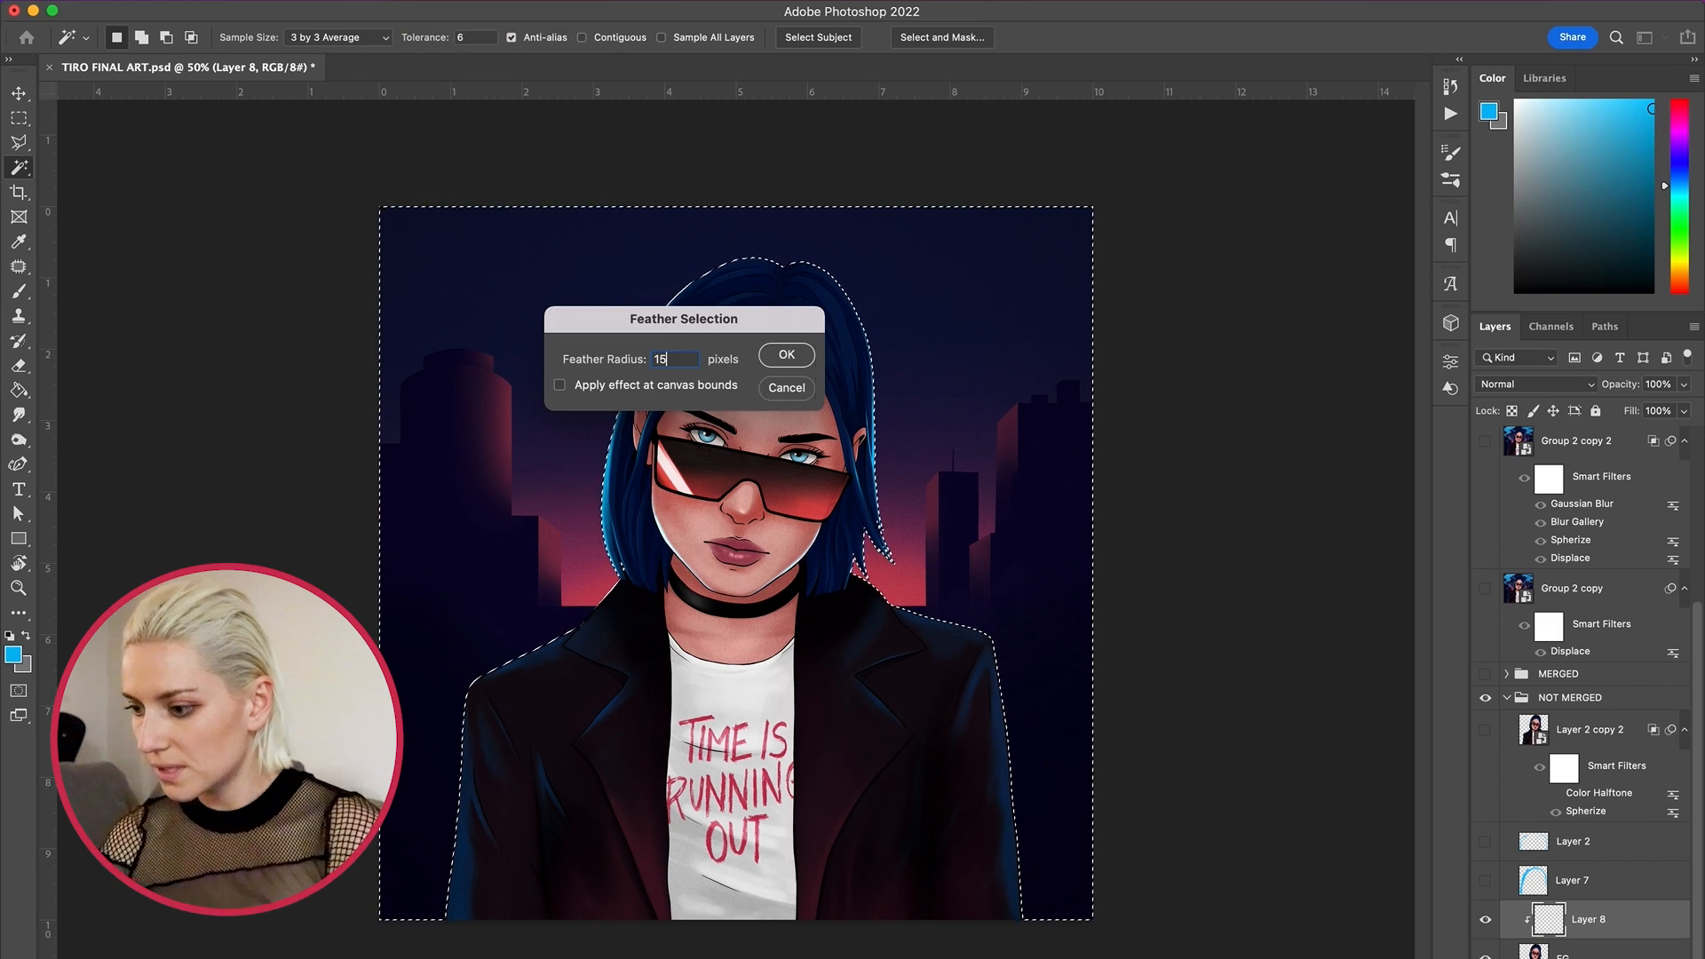
pyautogui.click(787, 356)
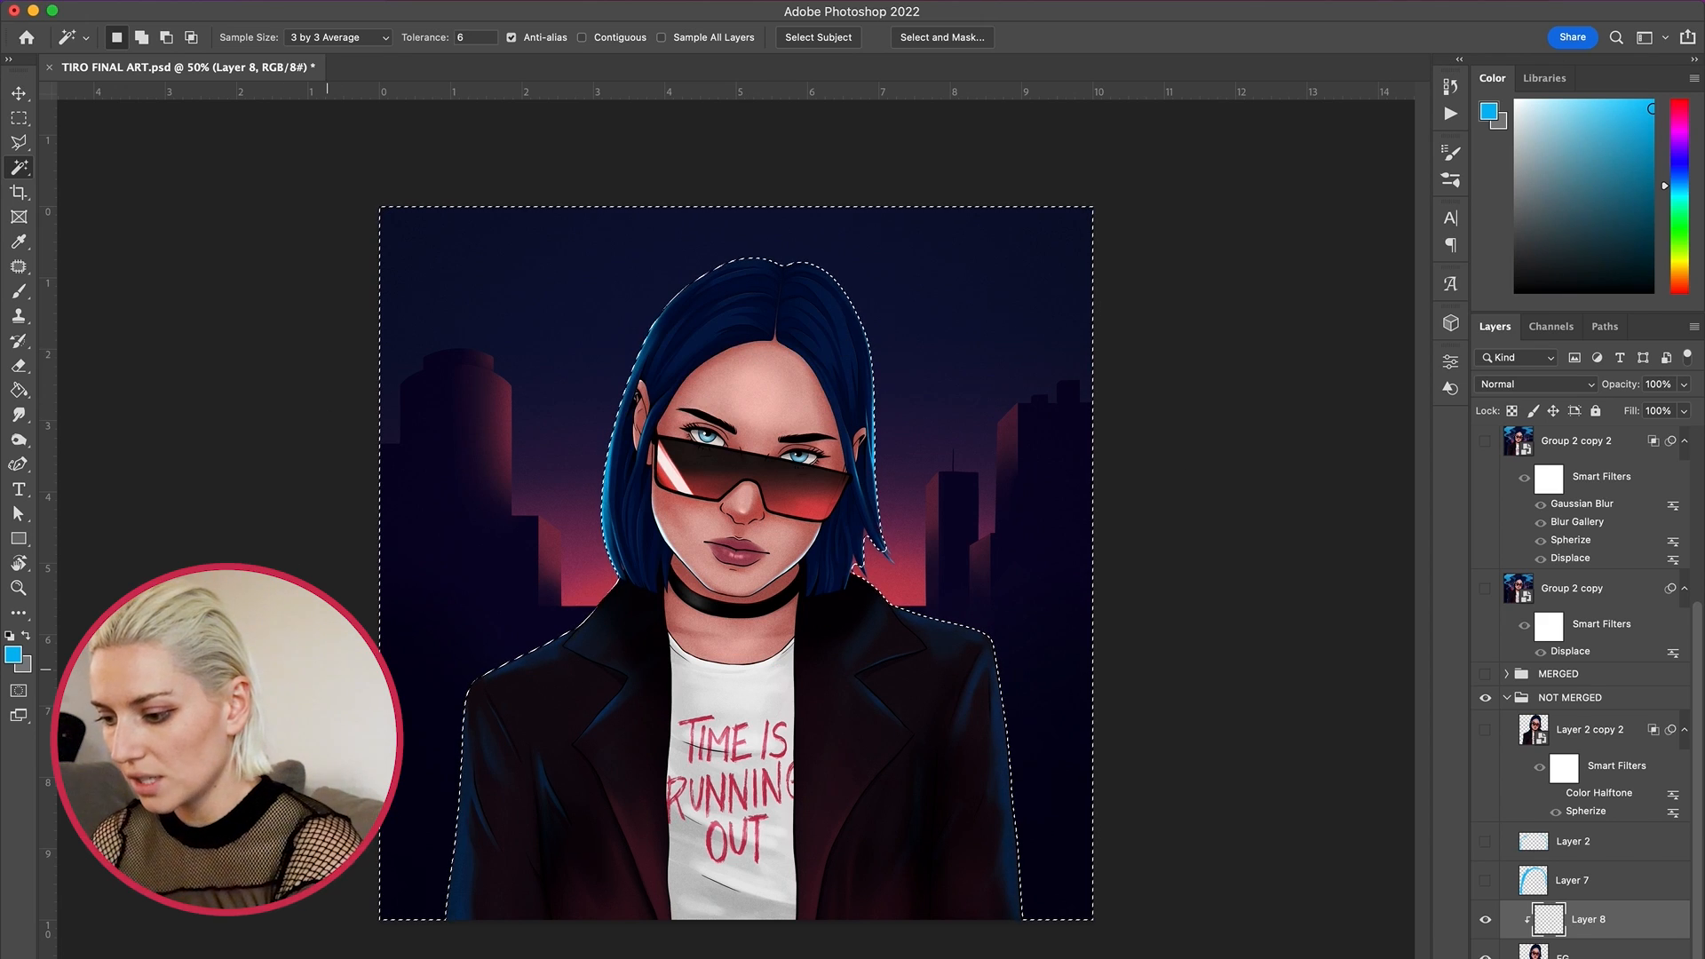
# - Paint a soft blue rim light with the Brush along the edges of the woman's coat and hair on Layer 8, and deselect
pyautogui.press('b')
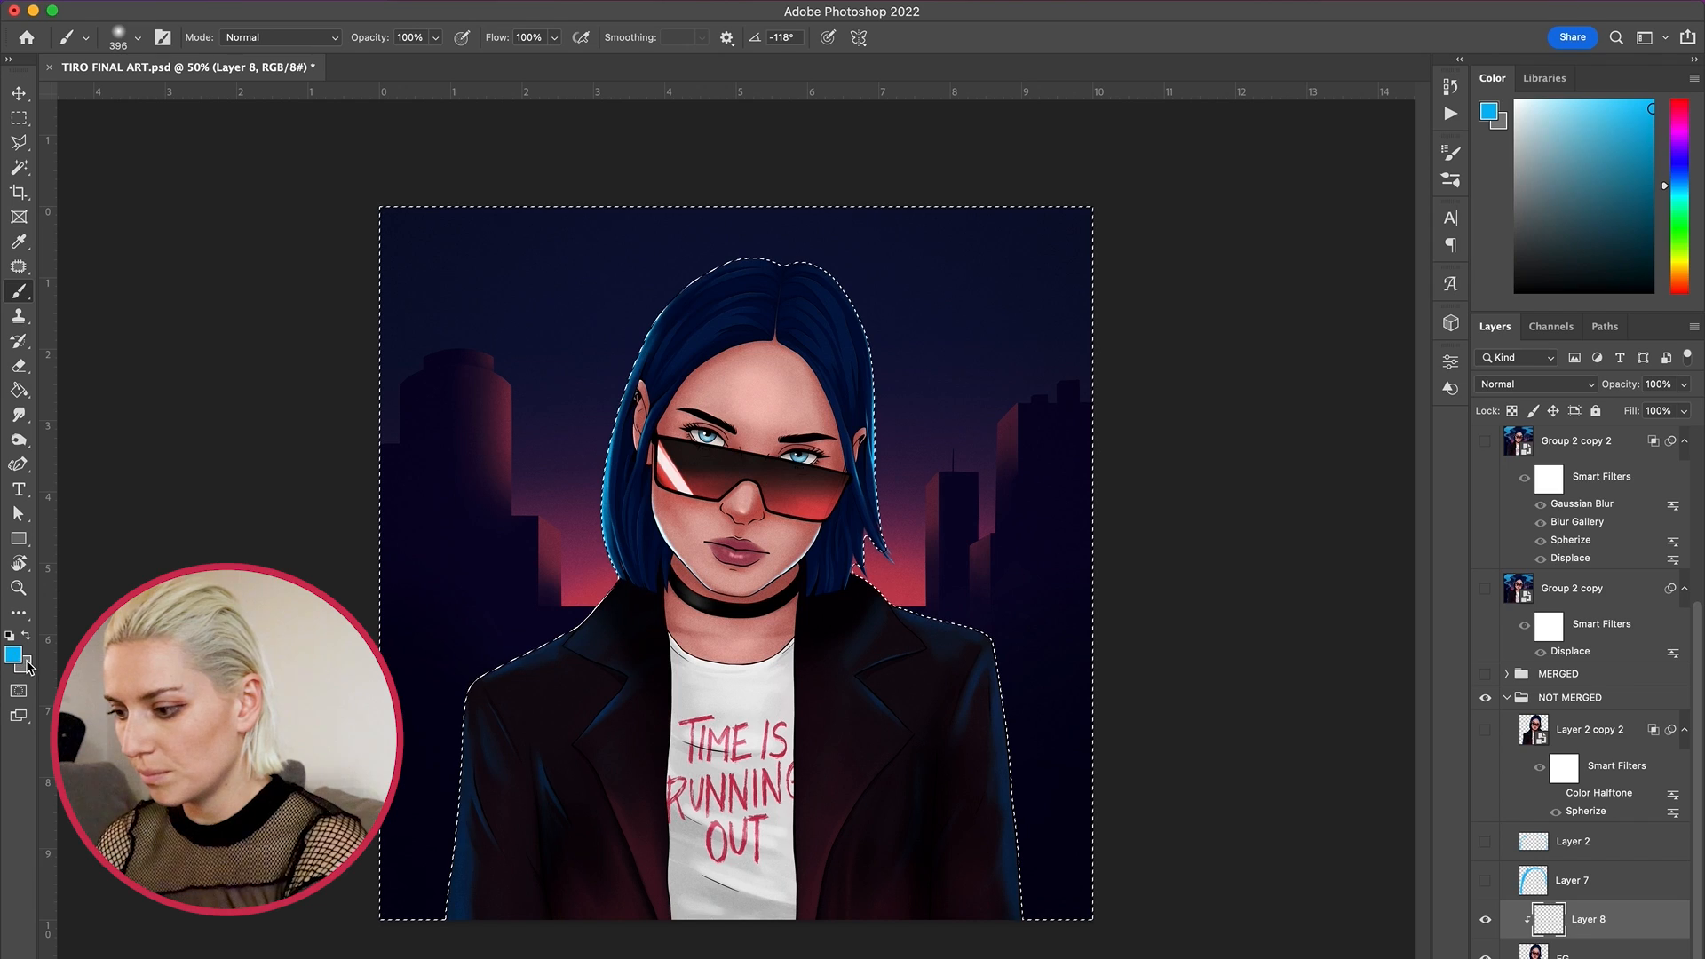
pyautogui.press('super+plus')
pyautogui.press('super+plus')
pyautogui.press('super+plus')
pyautogui.scroll(-7, 429, 728)
pyautogui.hscroll(-4, 429, 728)
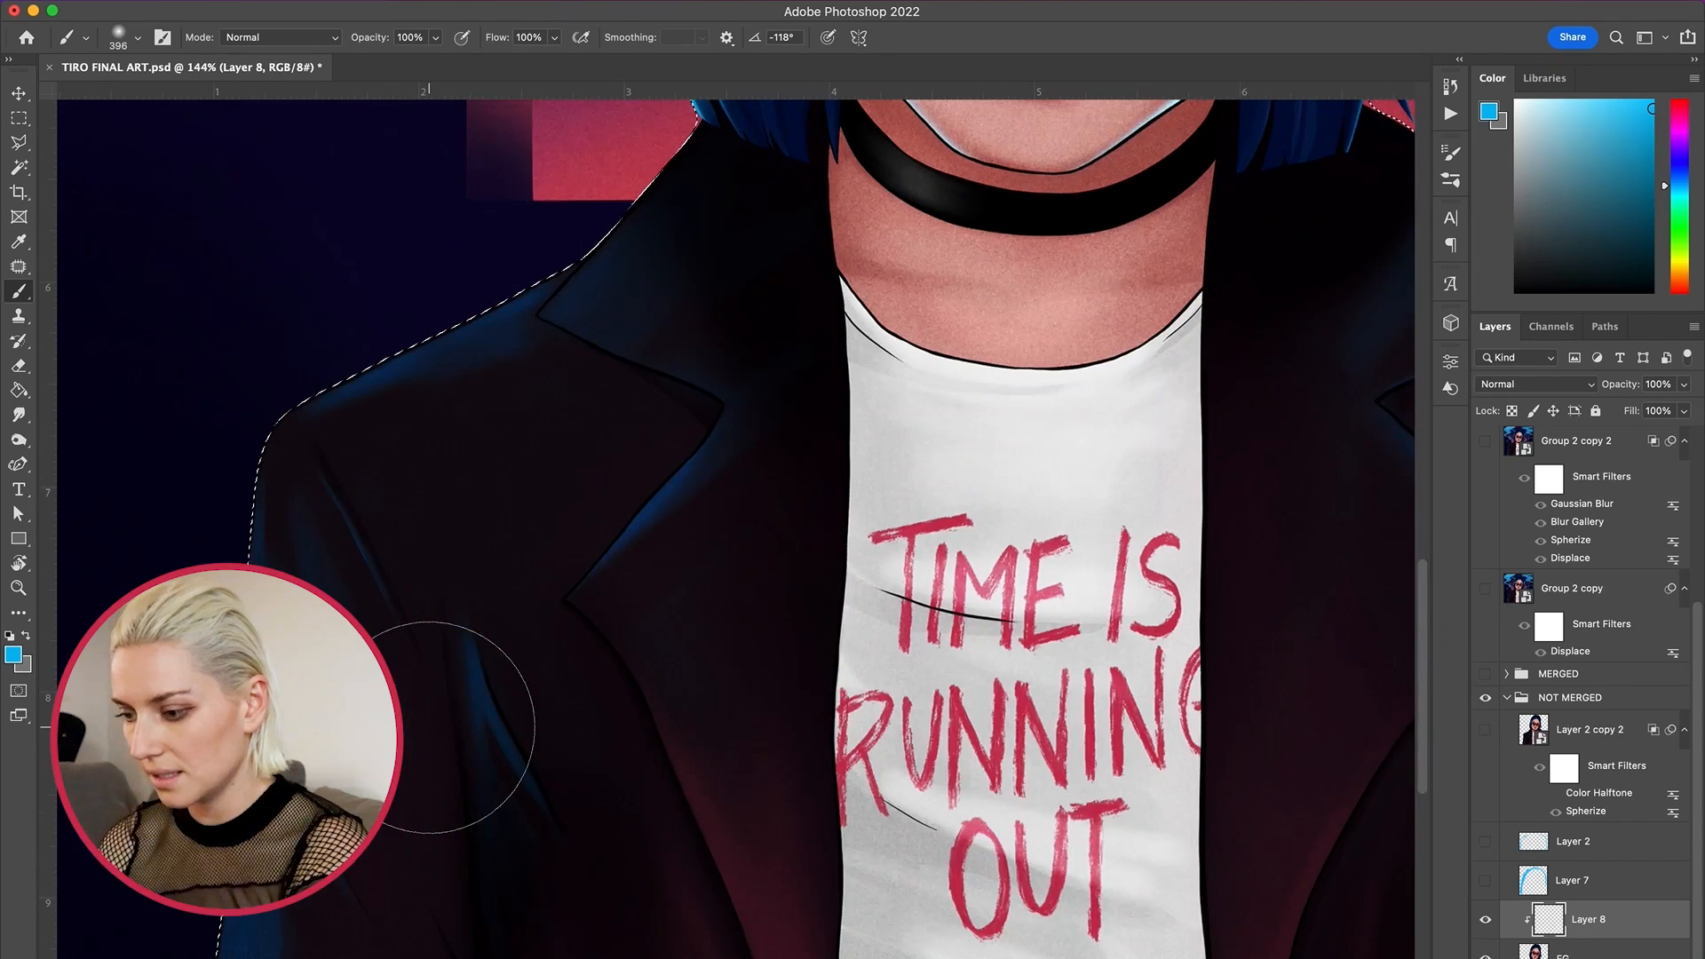
pyautogui.scroll(-1, 427, 726)
pyautogui.moveTo(498, 285)
pyautogui.mouseDown()
pyautogui.moveTo(407, 329)
pyautogui.moveTo(332, 431)
pyautogui.moveTo(328, 596)
pyautogui.moveTo(277, 871)
pyautogui.moveTo(284, 520)
pyautogui.moveTo(341, 364)
pyautogui.moveTo(592, 169)
pyautogui.mouseUp()
pyautogui.scroll(4, 589, 186)
pyautogui.hscroll(2, 590, 186)
pyautogui.scroll(3, 562, 260)
pyautogui.hscroll(2, 562, 260)
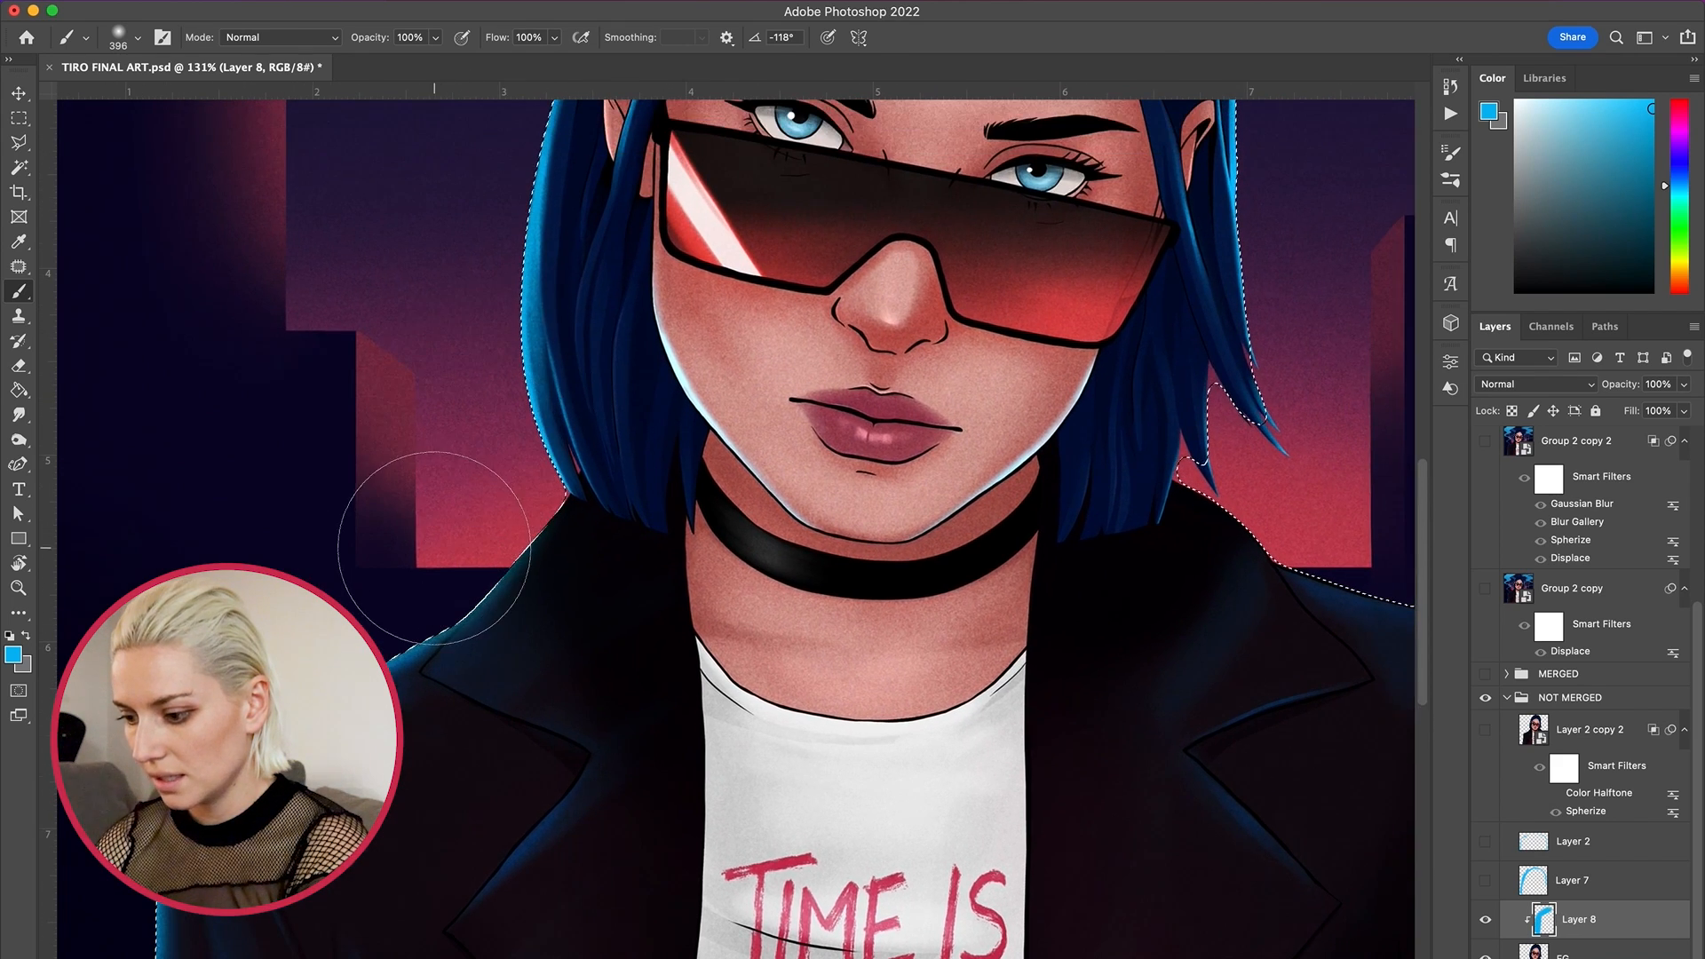
pyautogui.scroll(-5, 906, 851)
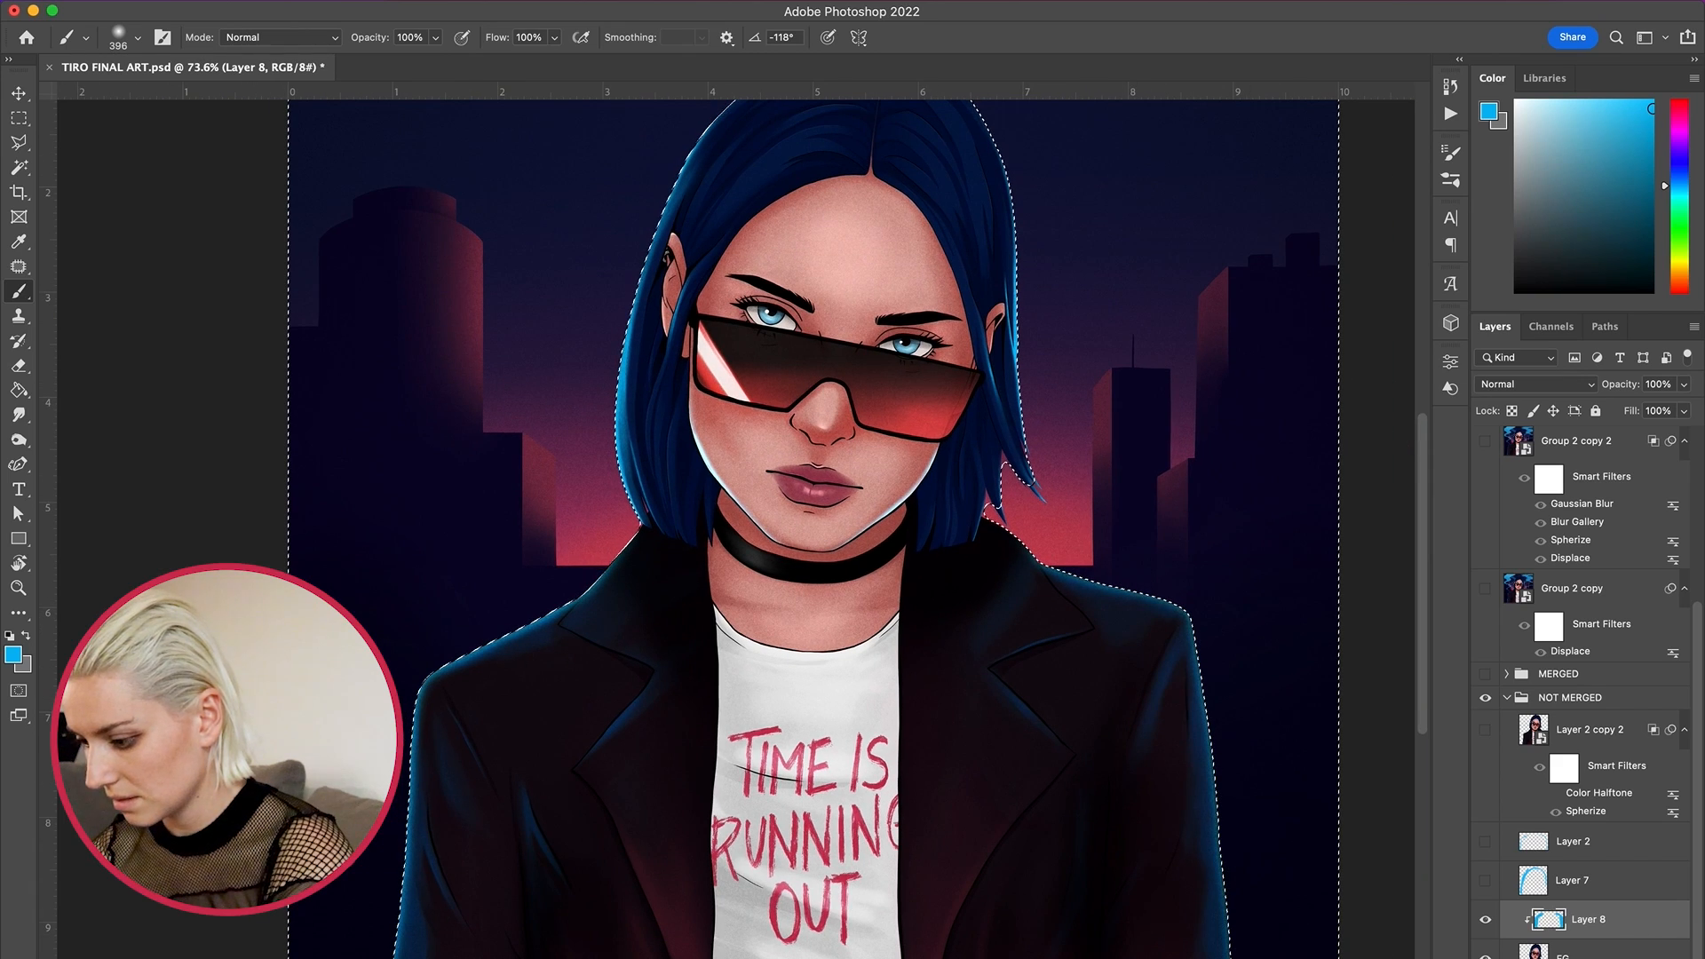
pyautogui.scroll(-2, 1151, 821)
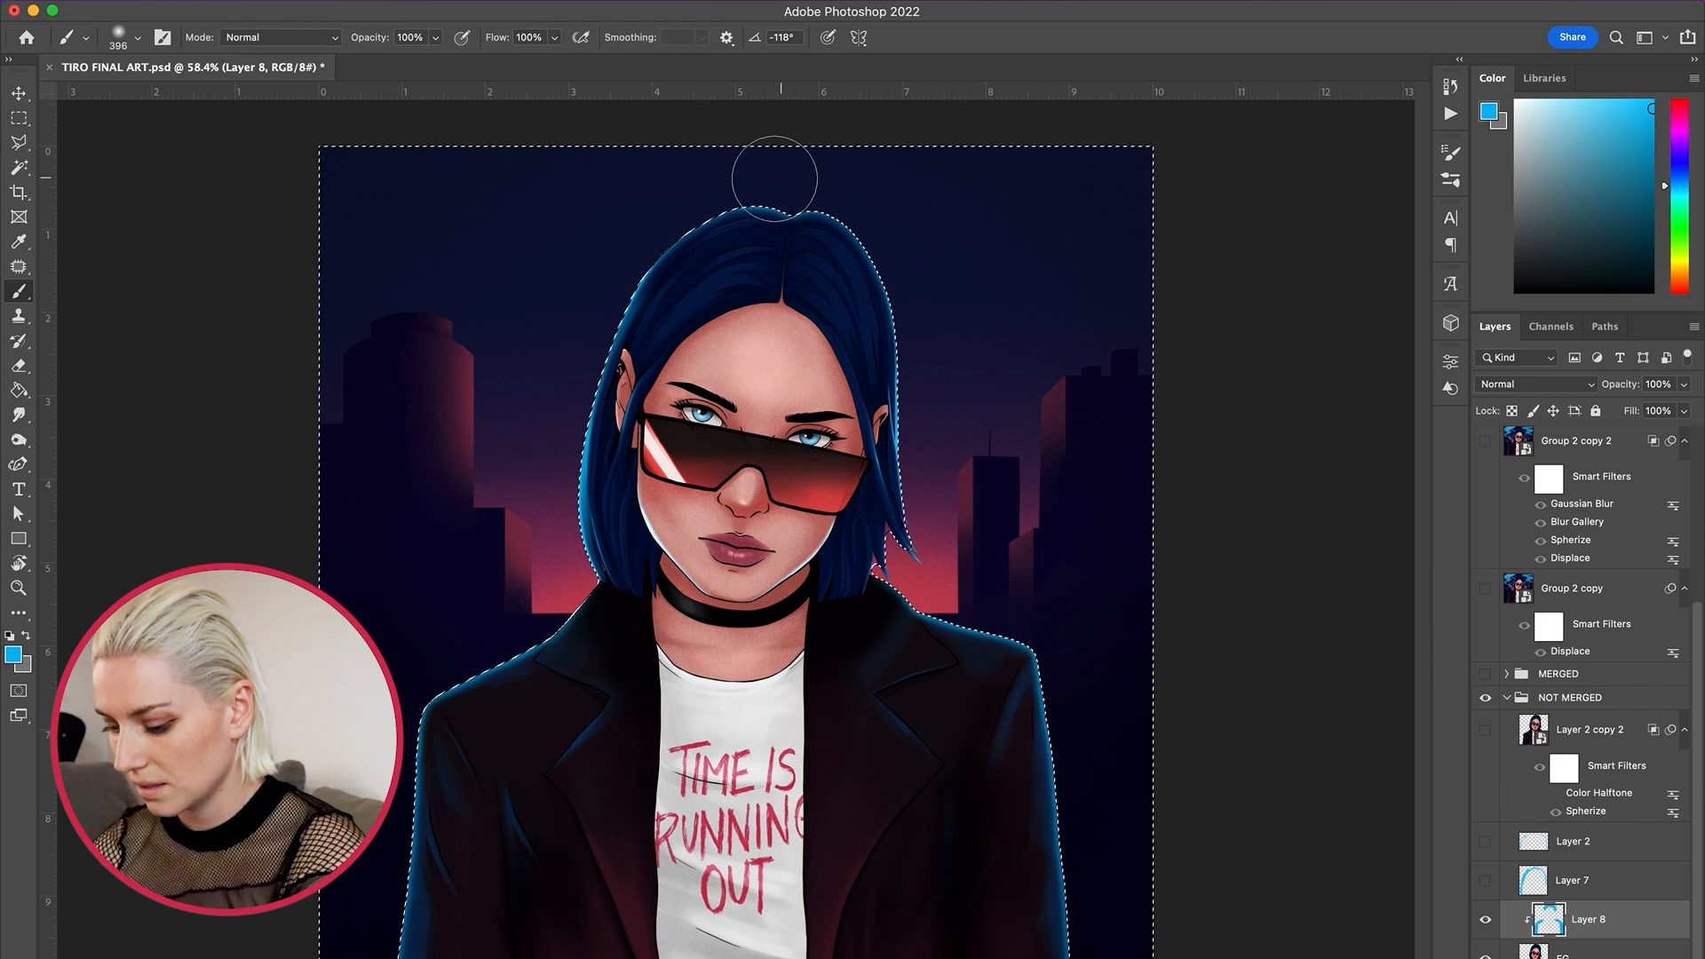
pyautogui.press('super+d')
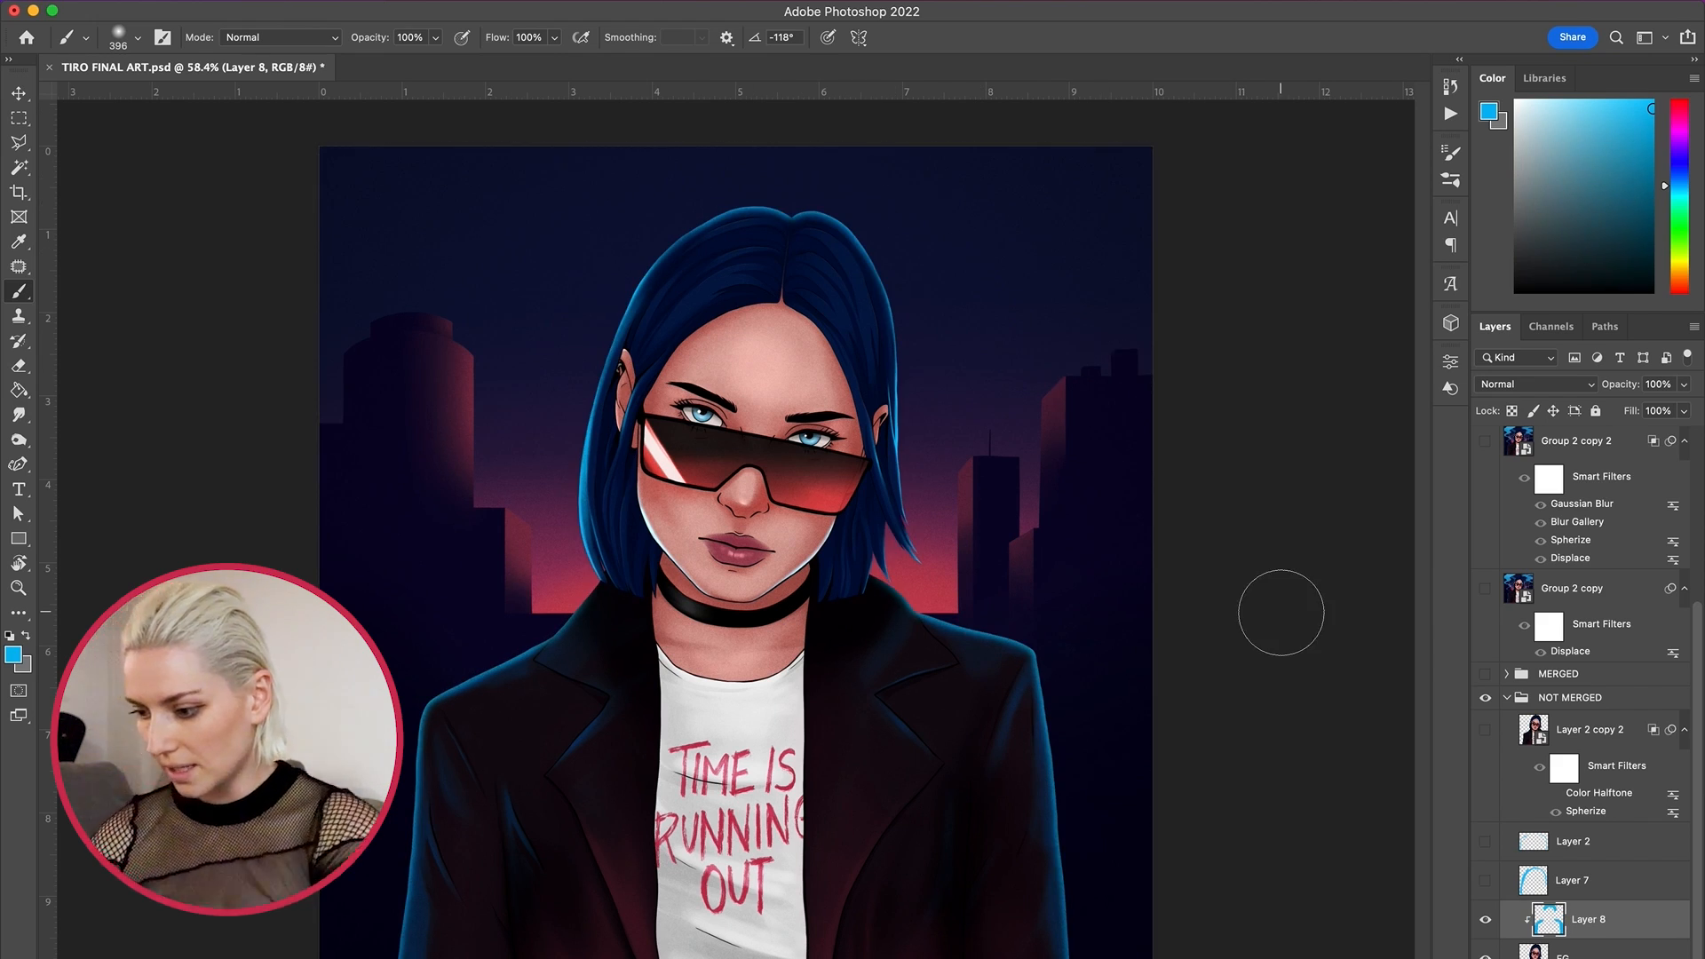
pyautogui.scroll(-5, 1279, 614)
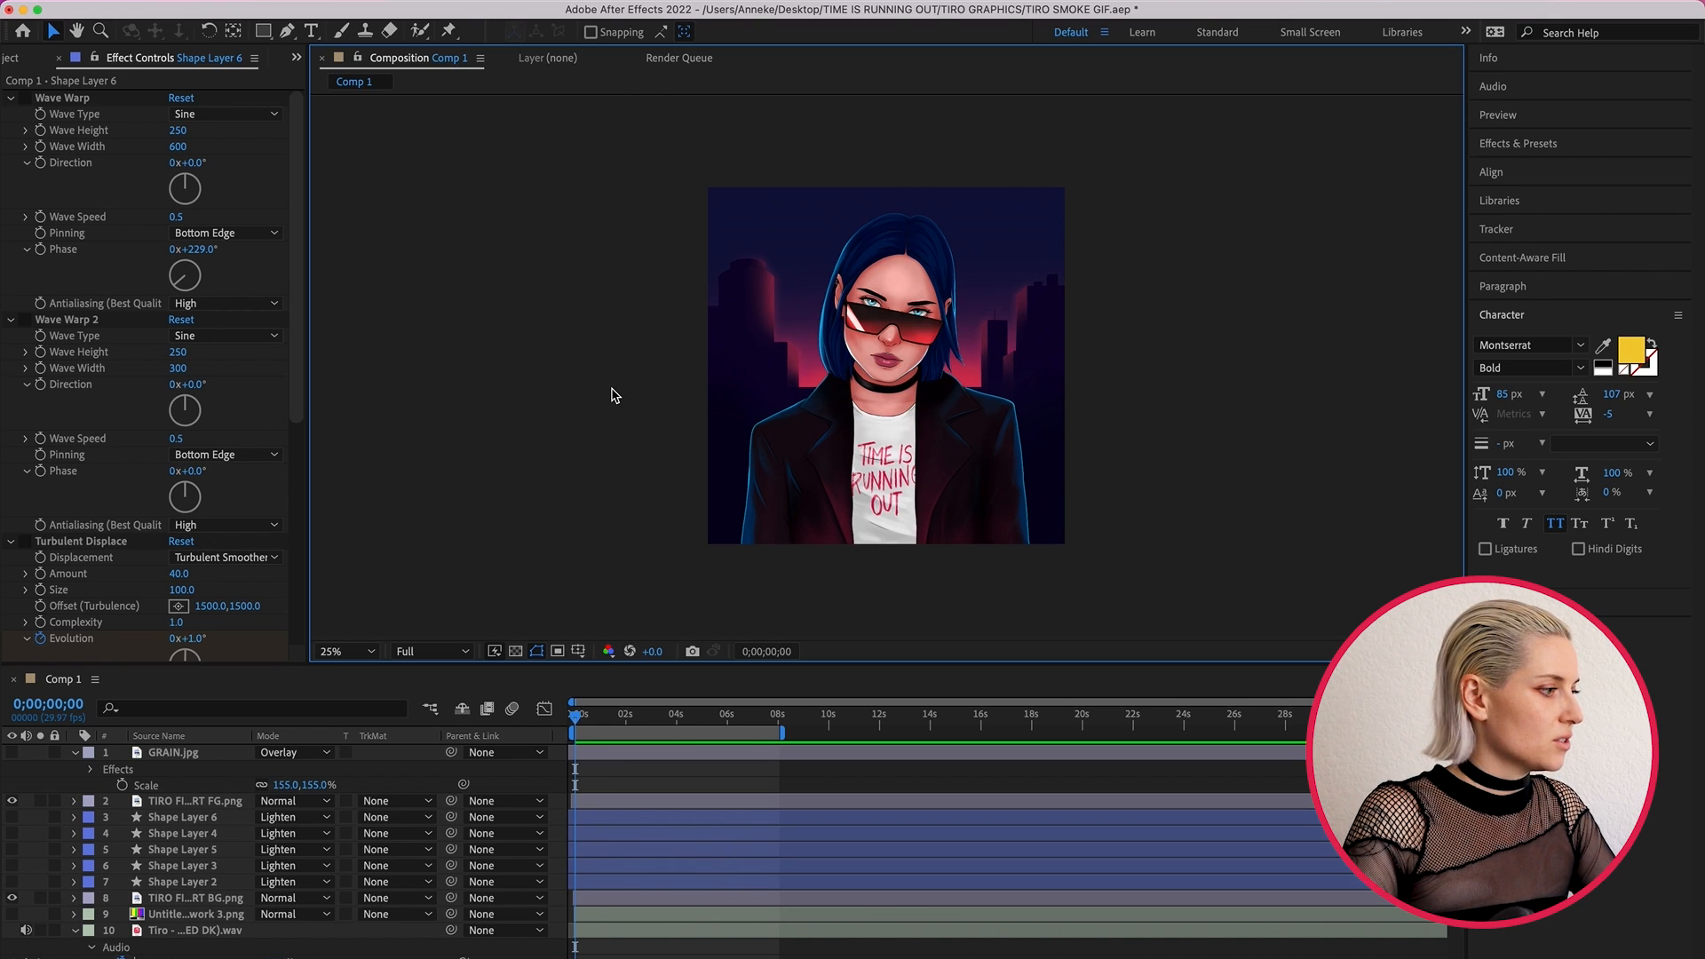
# - Add a new empty shape layer to Comp 1
pyautogui.click(354, 1)
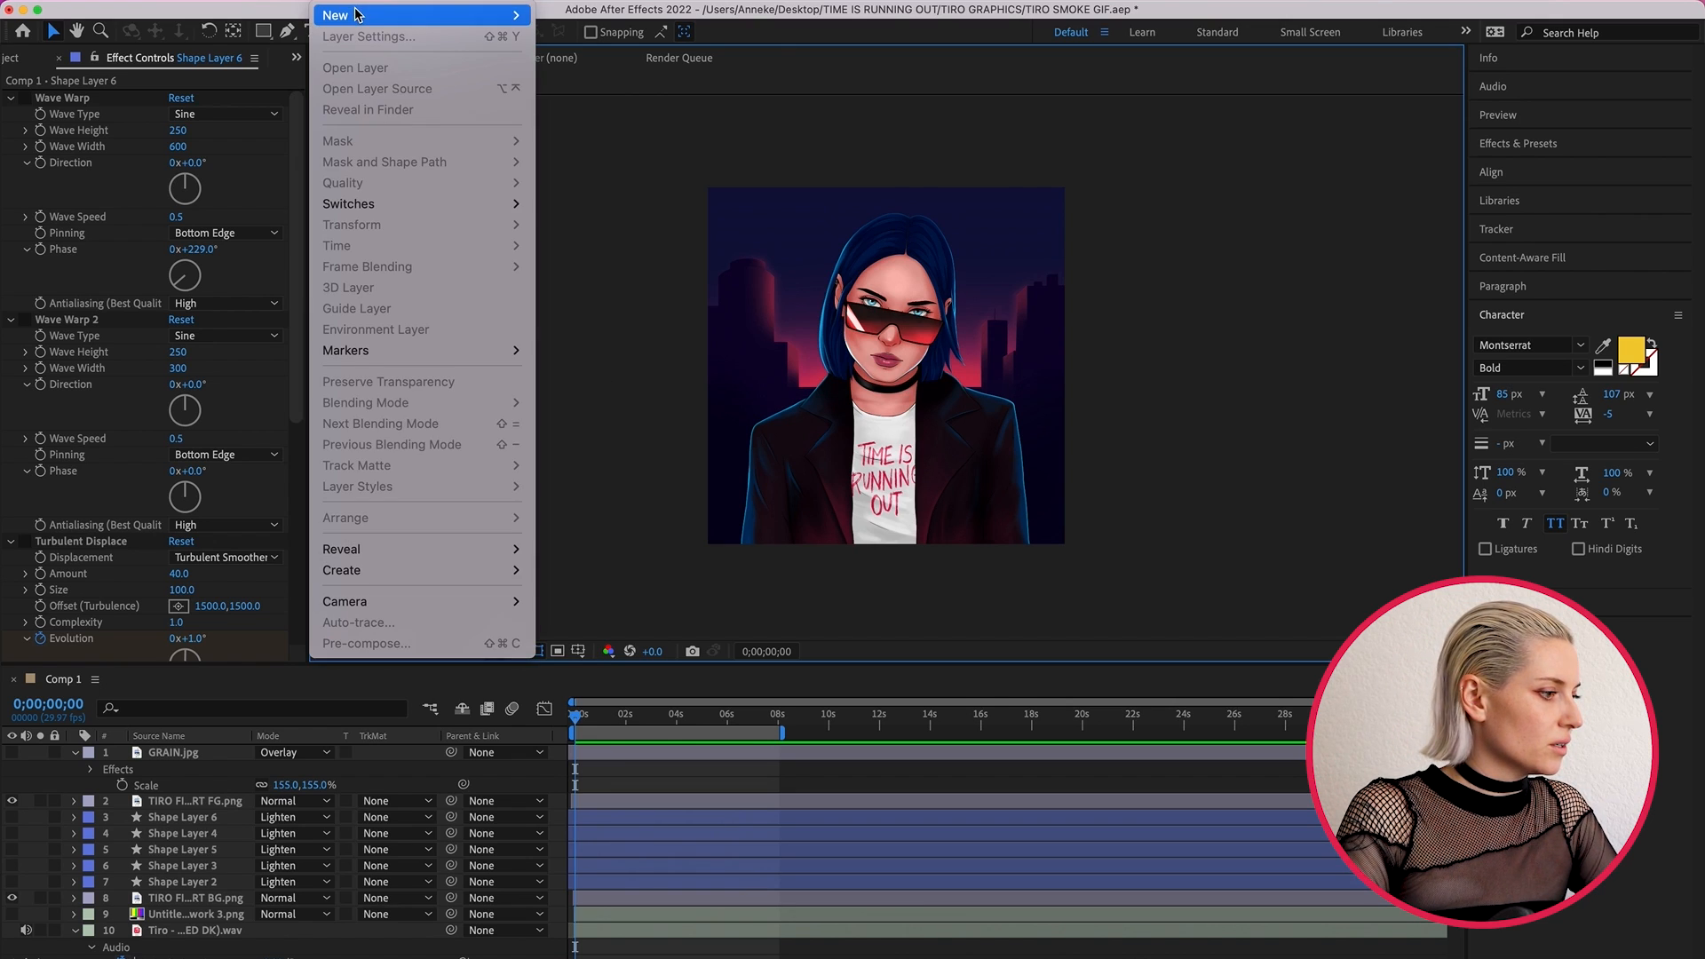
pyautogui.moveTo(373, 15)
pyautogui.click(636, 121)
pyautogui.press('q')
# - Draw a closed six-point funnel shape with the Pen tool, wide above and narrow below, left of the woman, with fill colour 019BD1
pyautogui.click(288, 34)
pyautogui.click(711, 170)
pyautogui.click(818, 166)
pyautogui.click(797, 383)
pyautogui.click(802, 551)
pyautogui.click(778, 555)
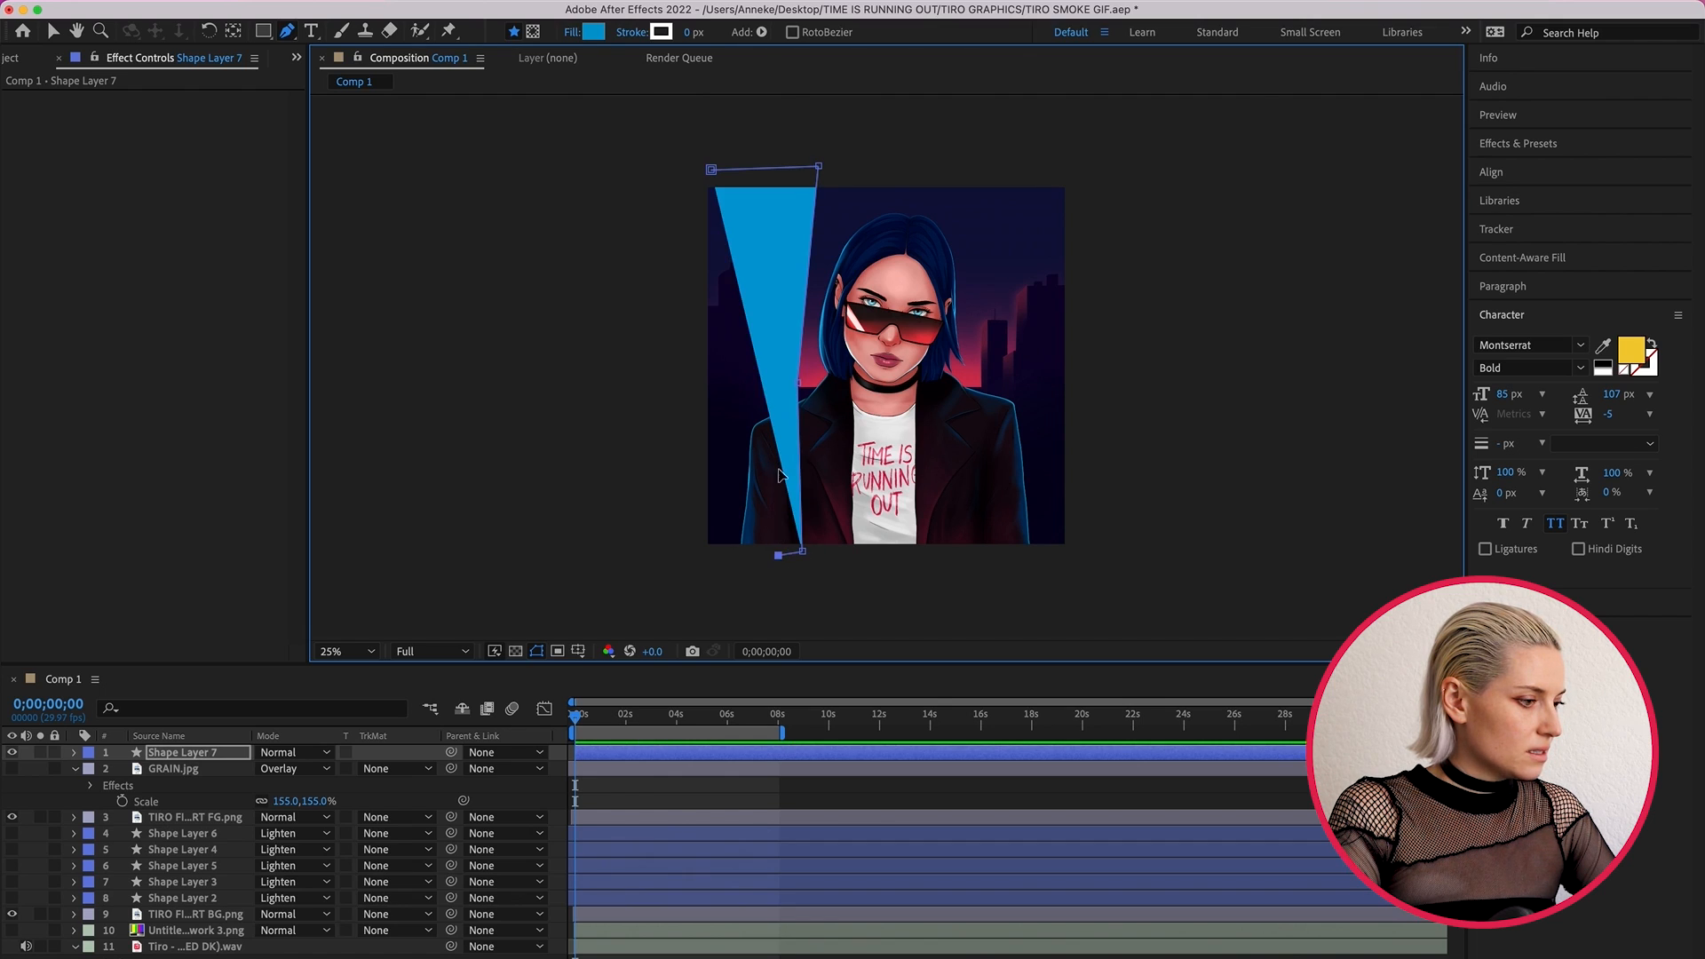
pyautogui.click(775, 393)
pyautogui.click(711, 170)
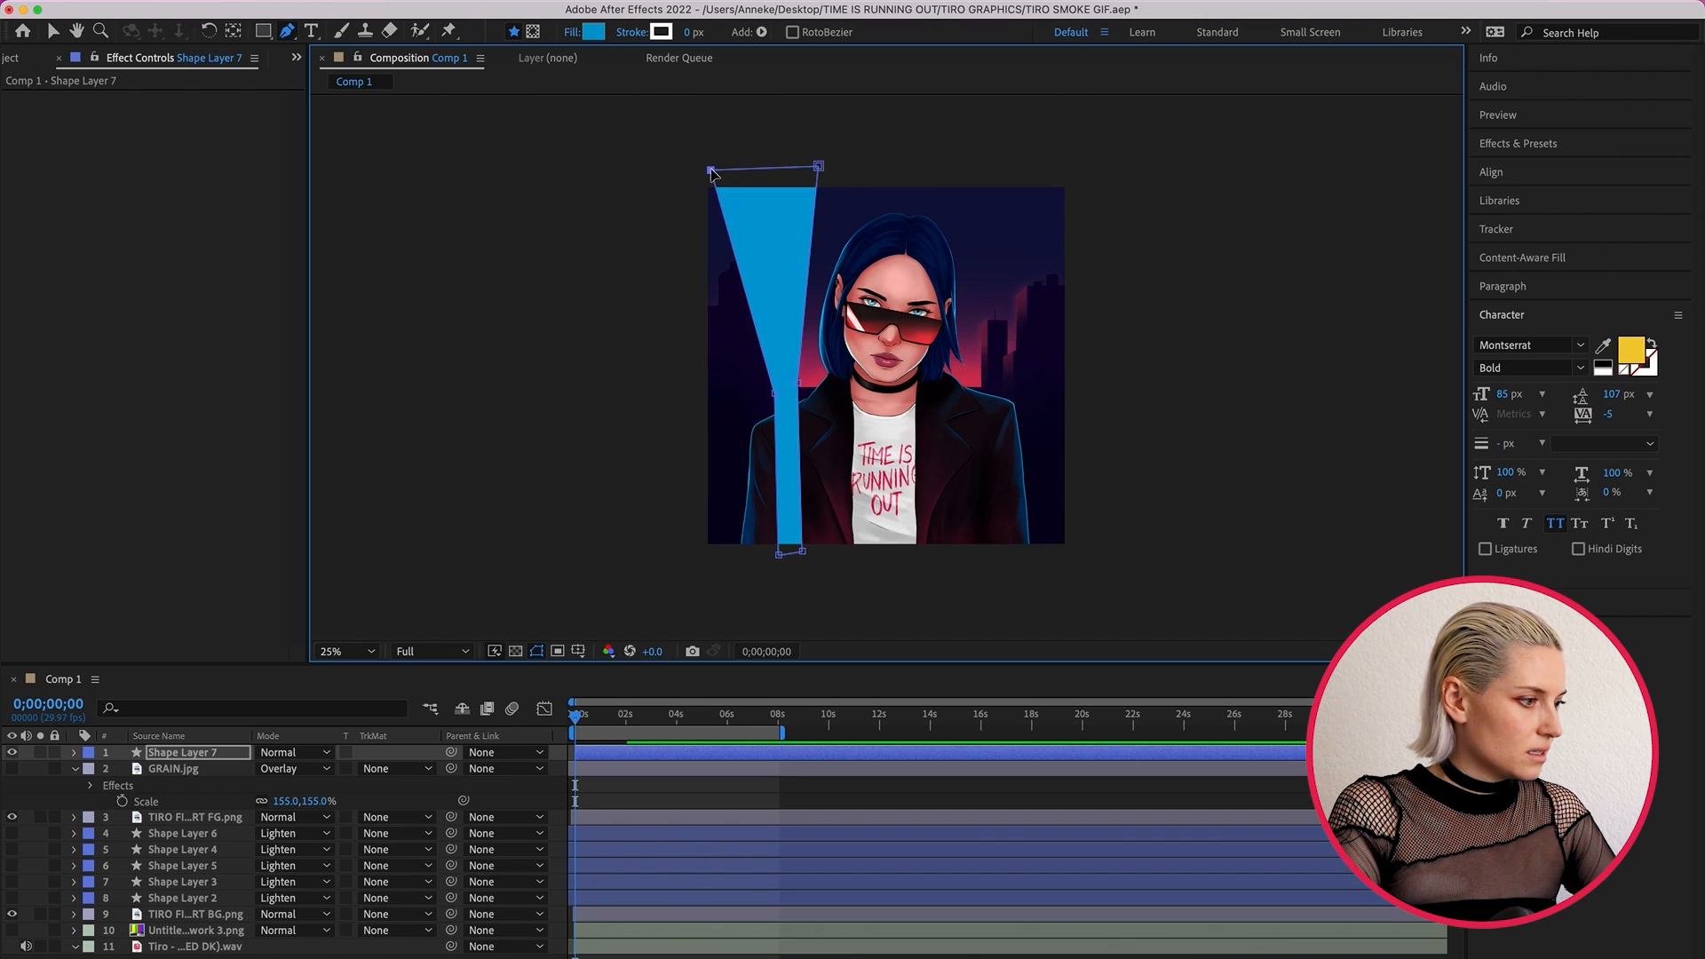
pyautogui.click(592, 34)
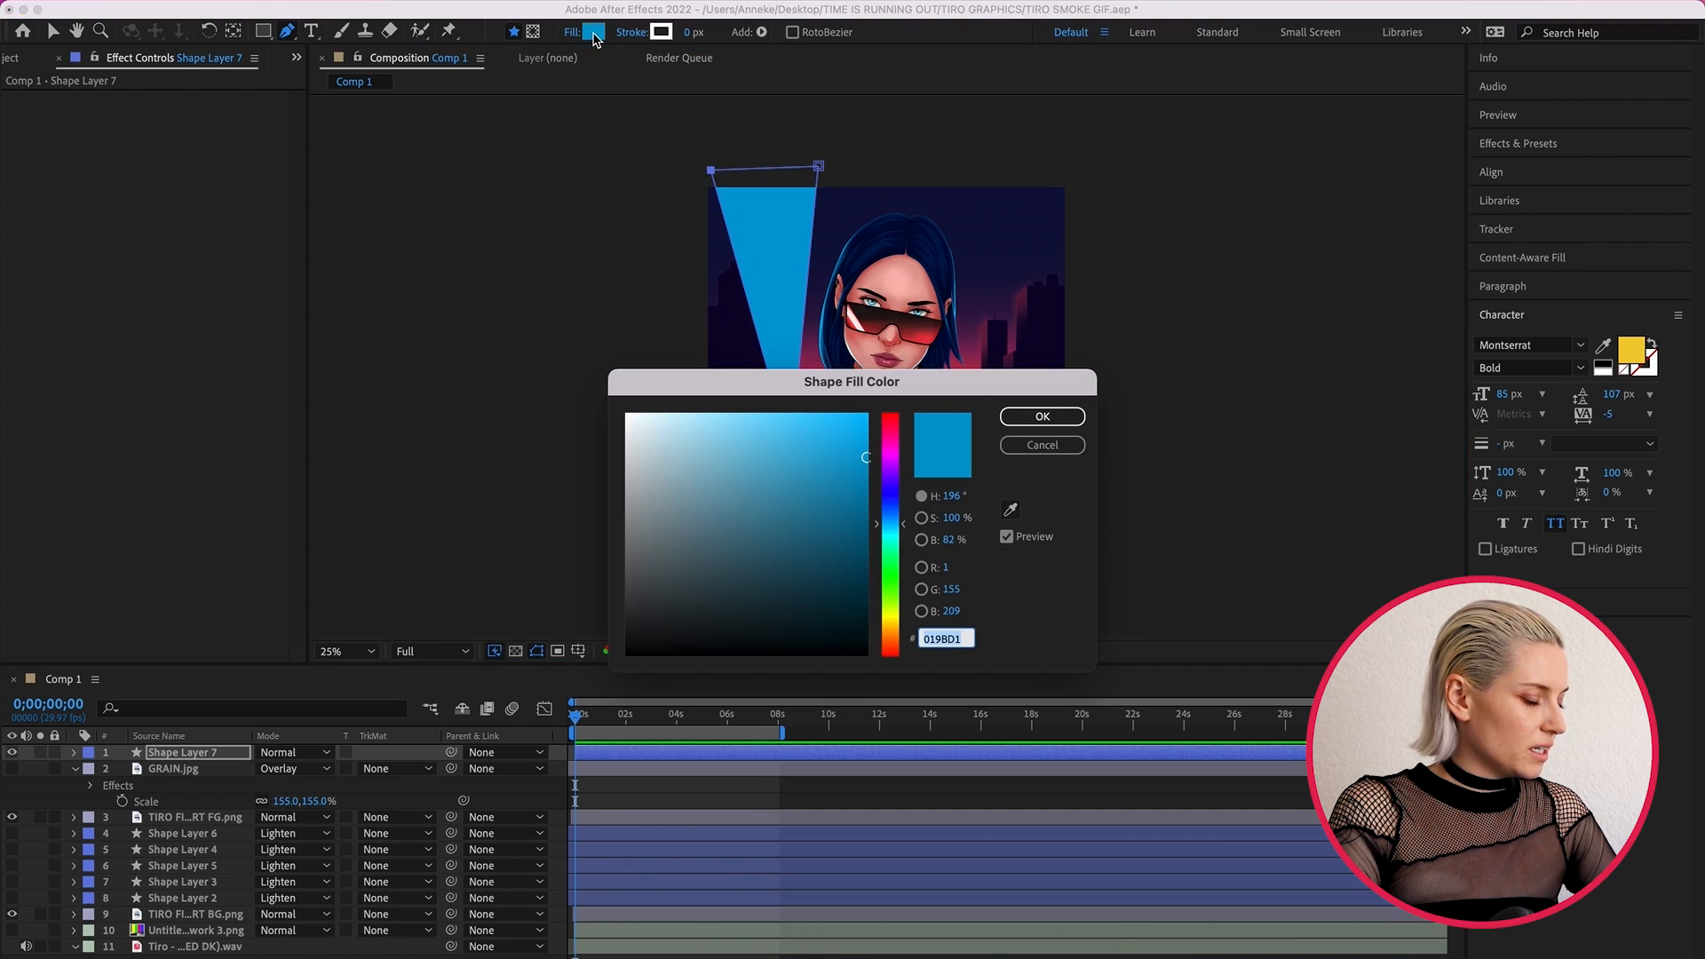
pyautogui.click(1031, 418)
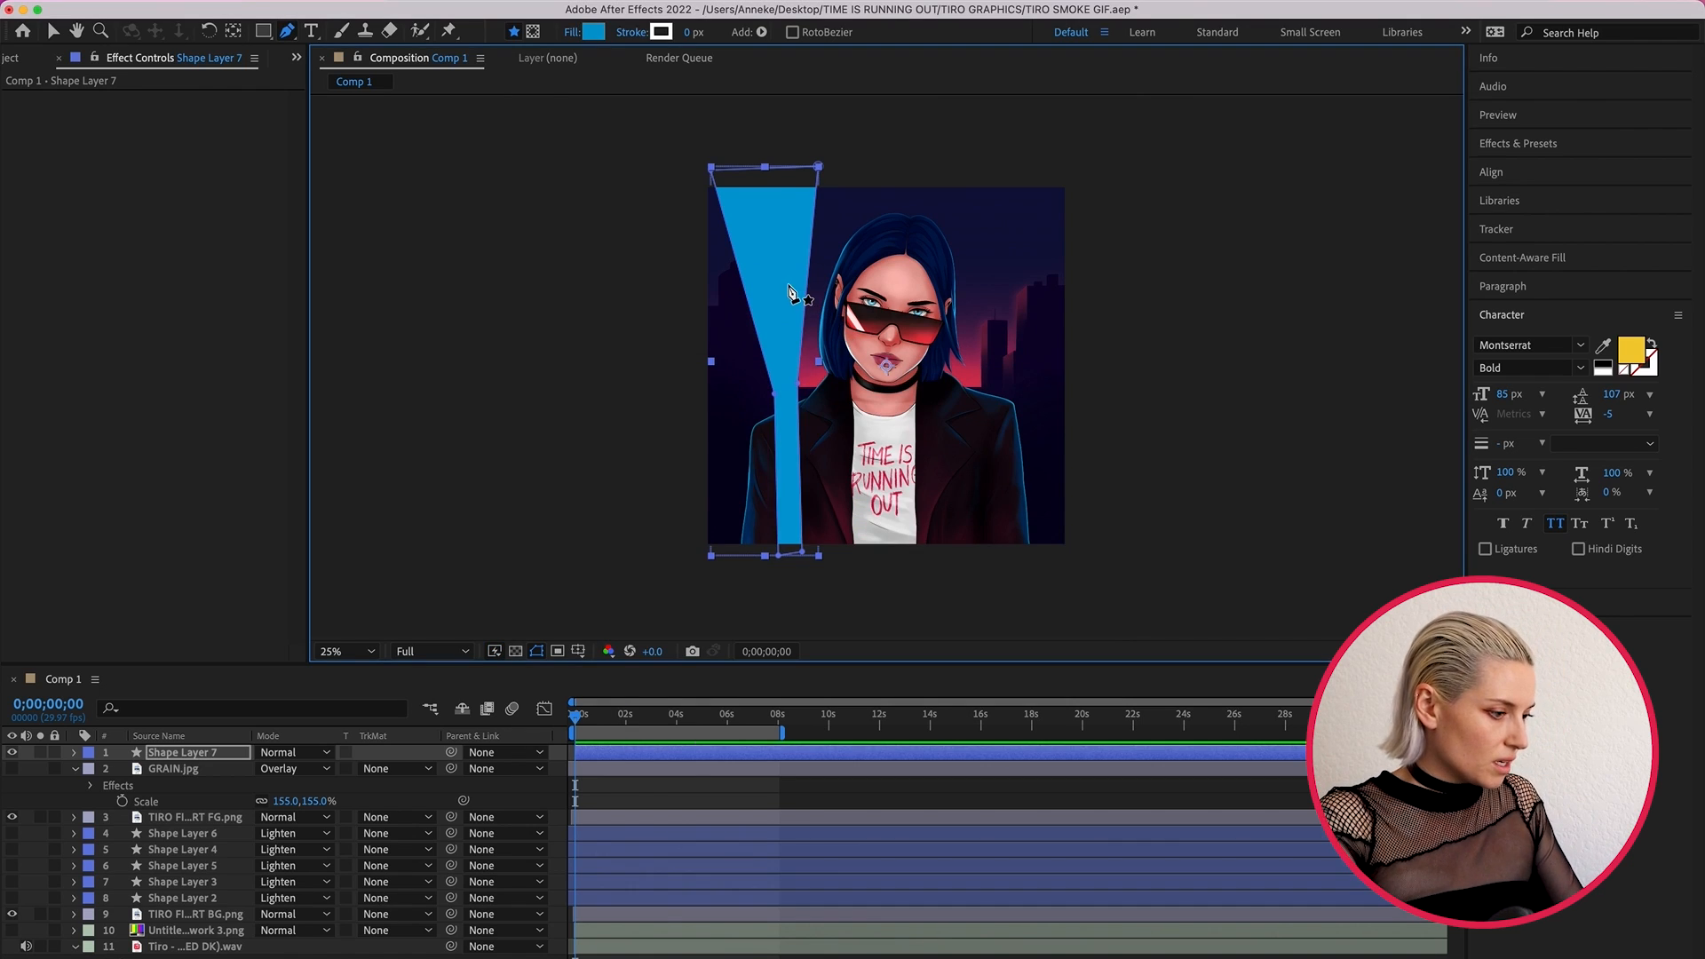
# - Move Shape Layer 7 down the layer stack to sit just below the foreground artwork layer
pyautogui.click(655, 755)
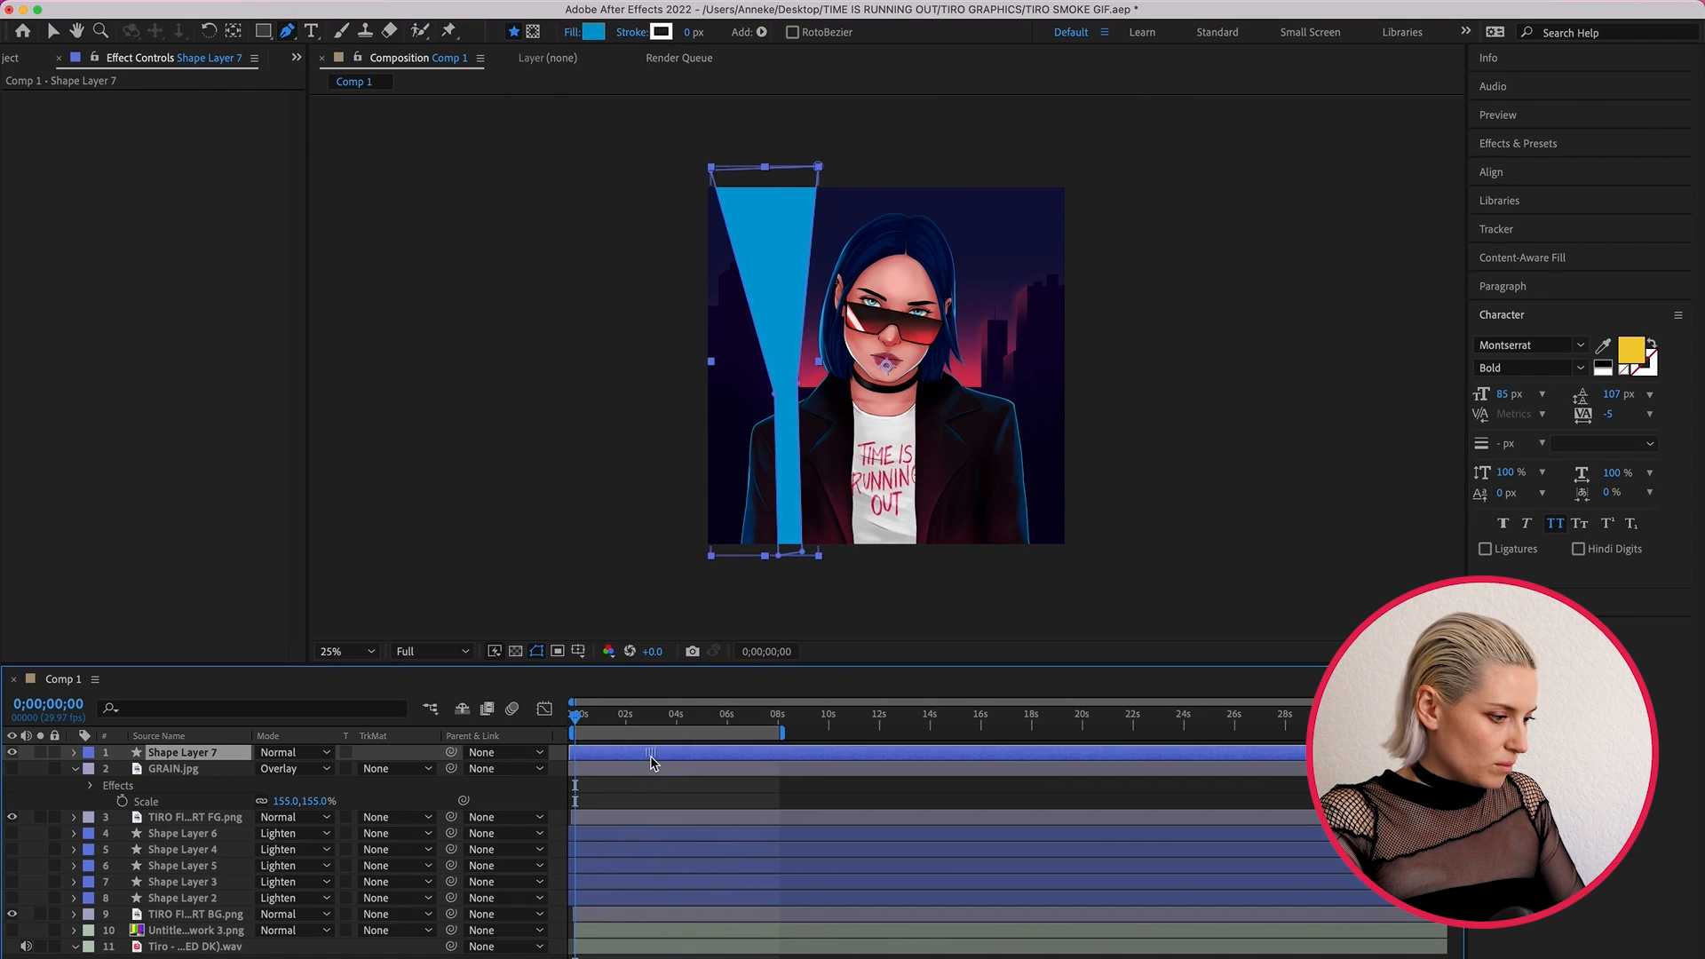
pyautogui.press('super+bracketleft')
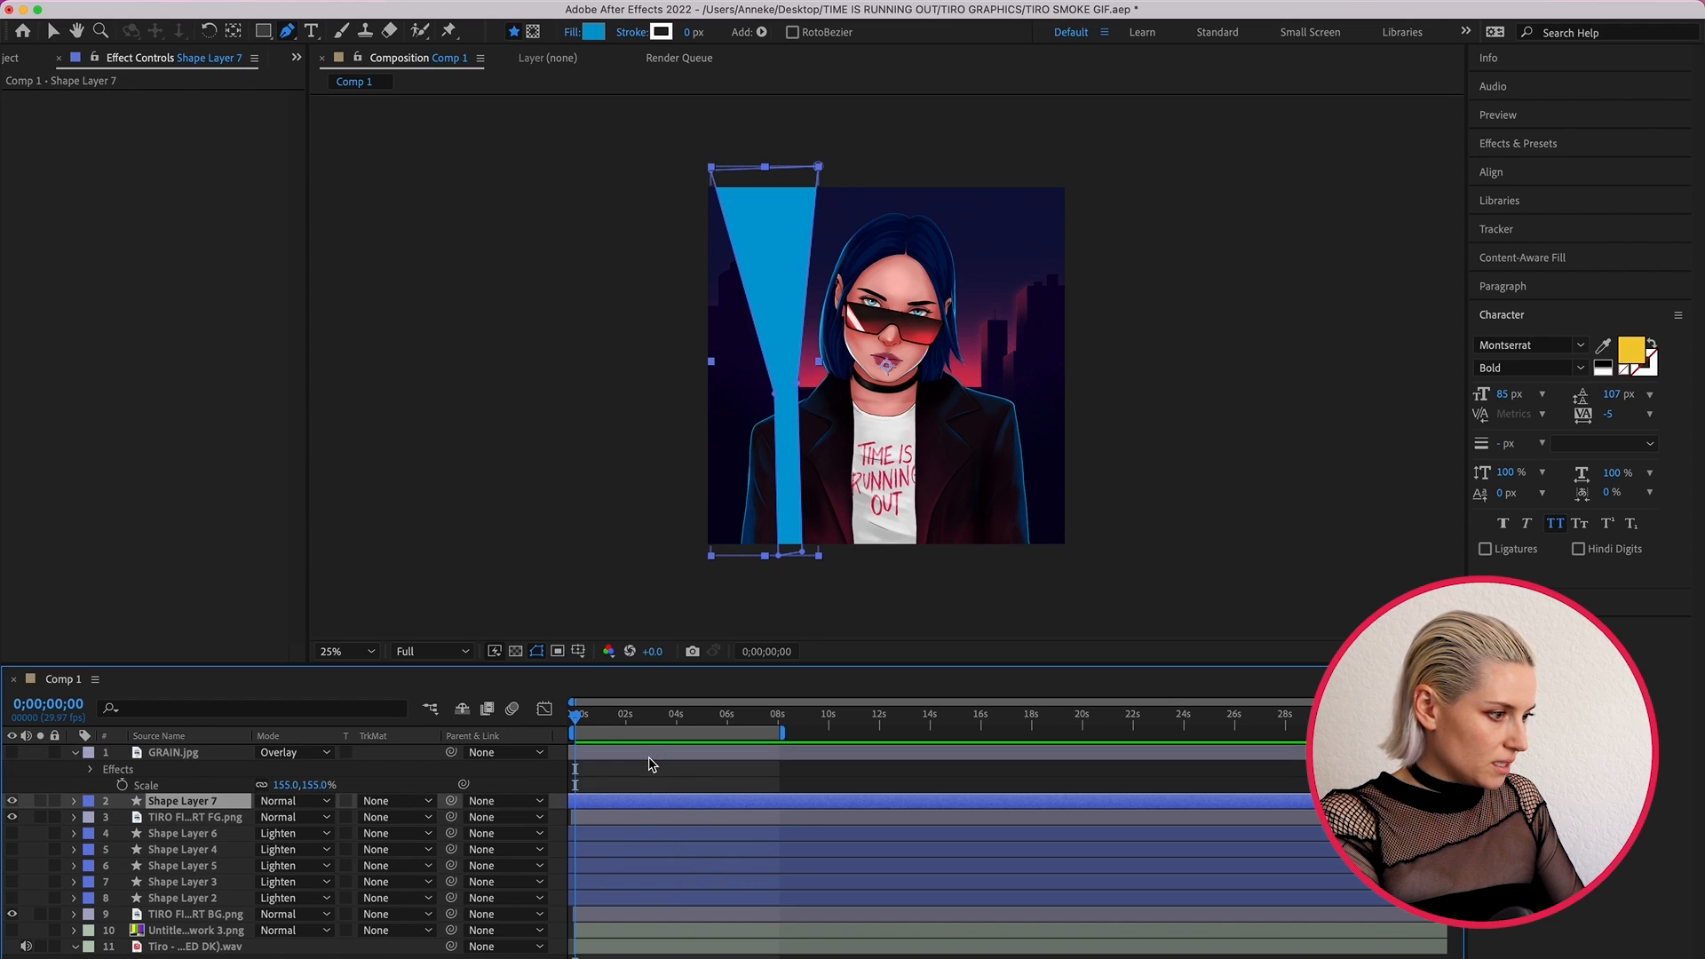
pyautogui.press('super+bracketleft')
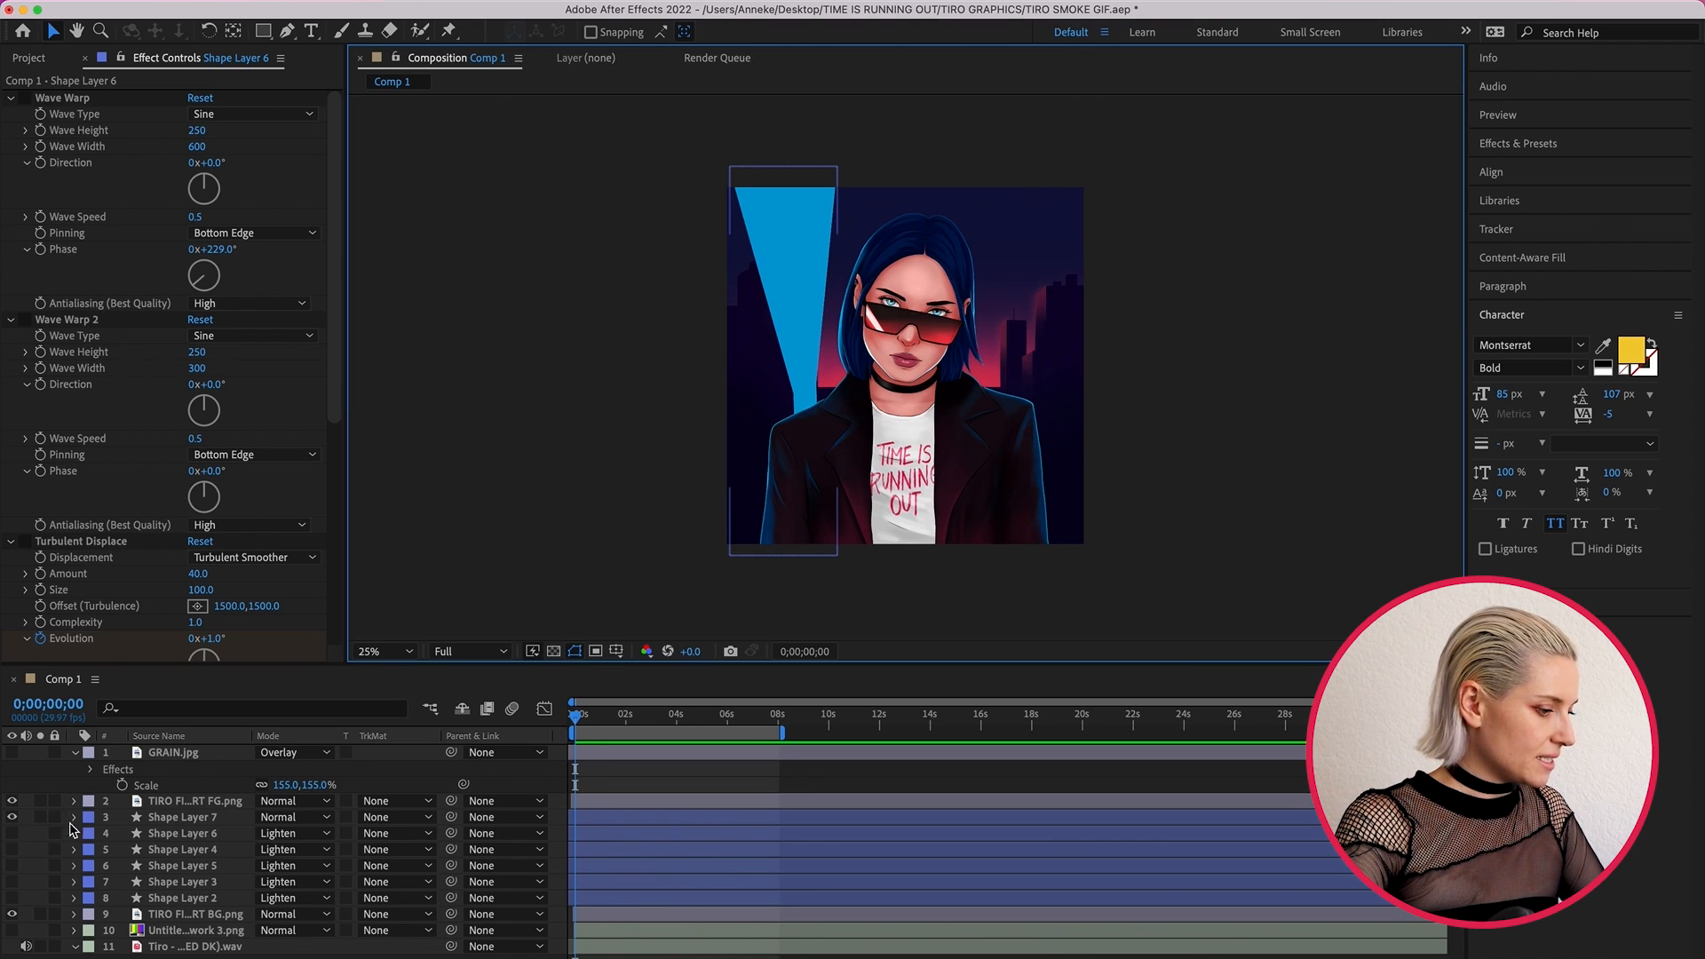
# - Add a new mask to Shape Layer 7 and shift it up so its lower edge sits just above the shape's narrow neck
pyautogui.click(690, 824)
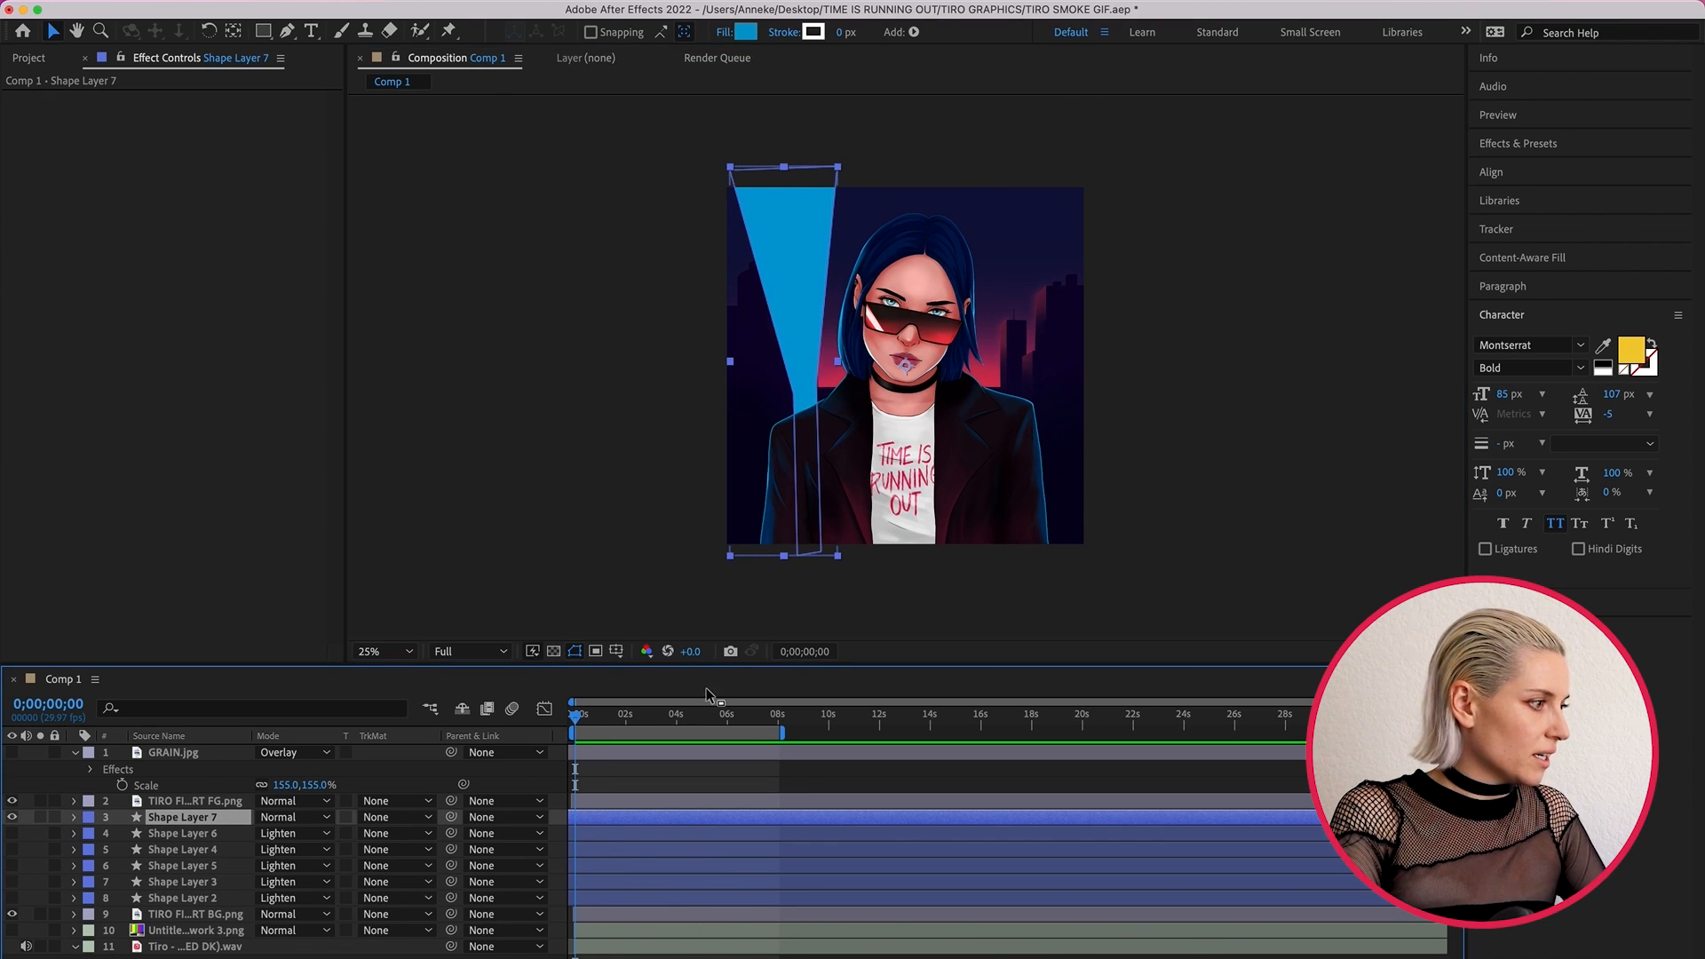
pyautogui.click(351, 1)
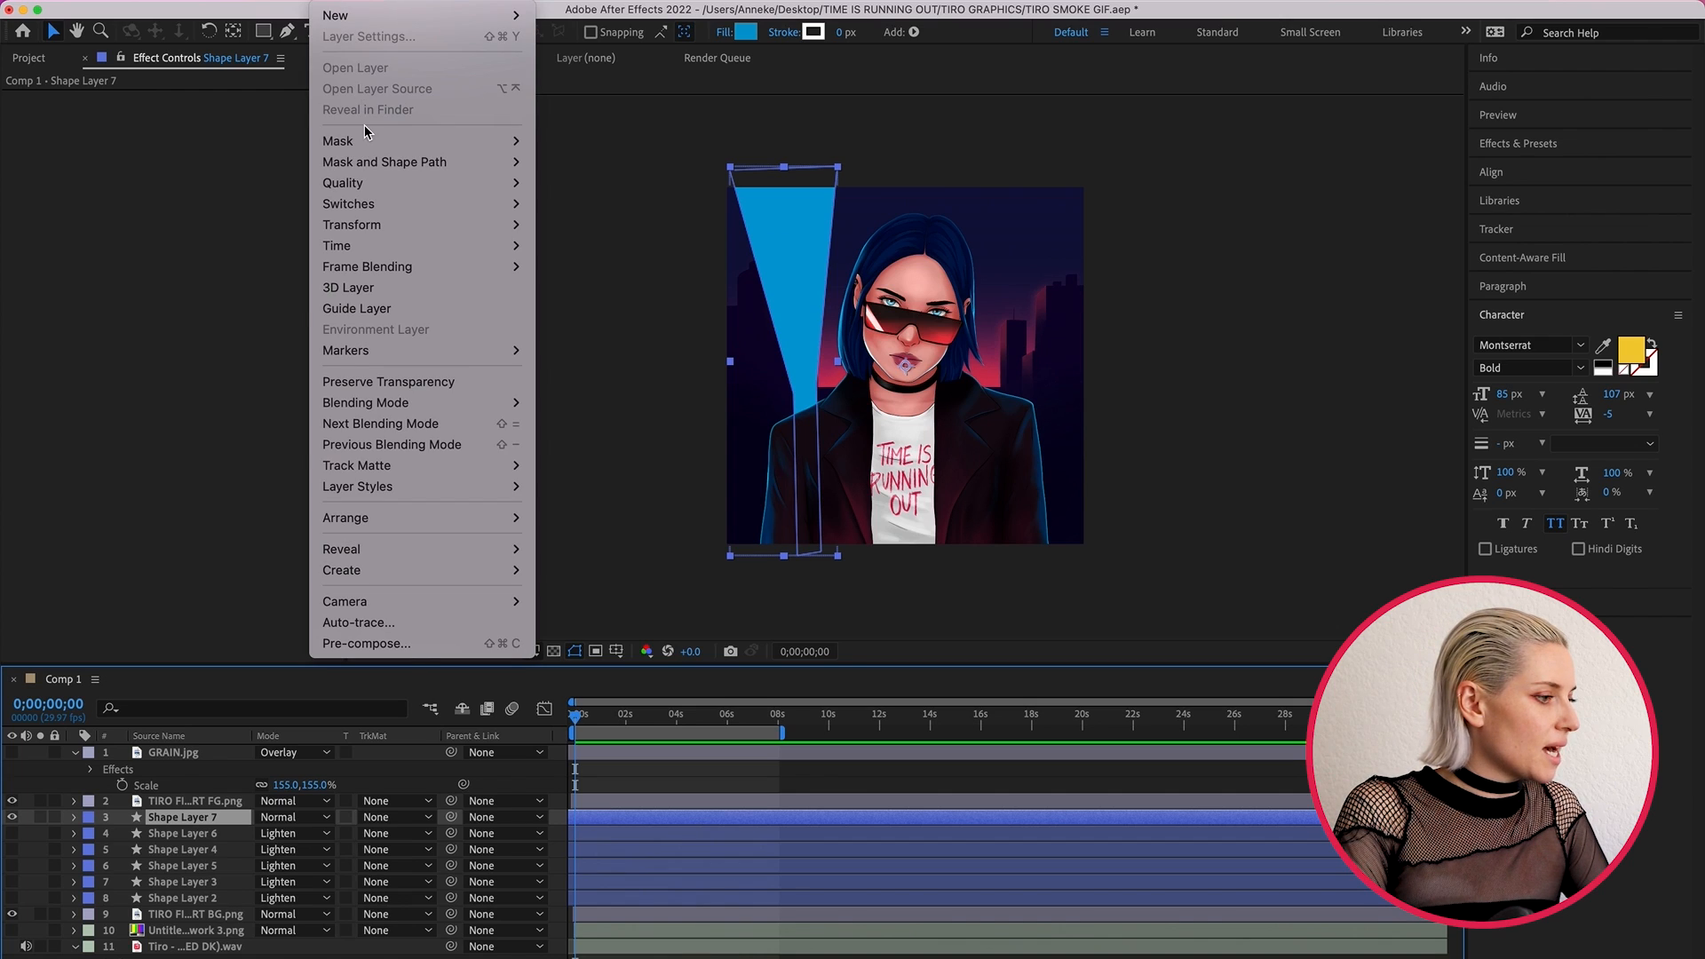
pyautogui.moveTo(373, 140)
pyautogui.click(607, 145)
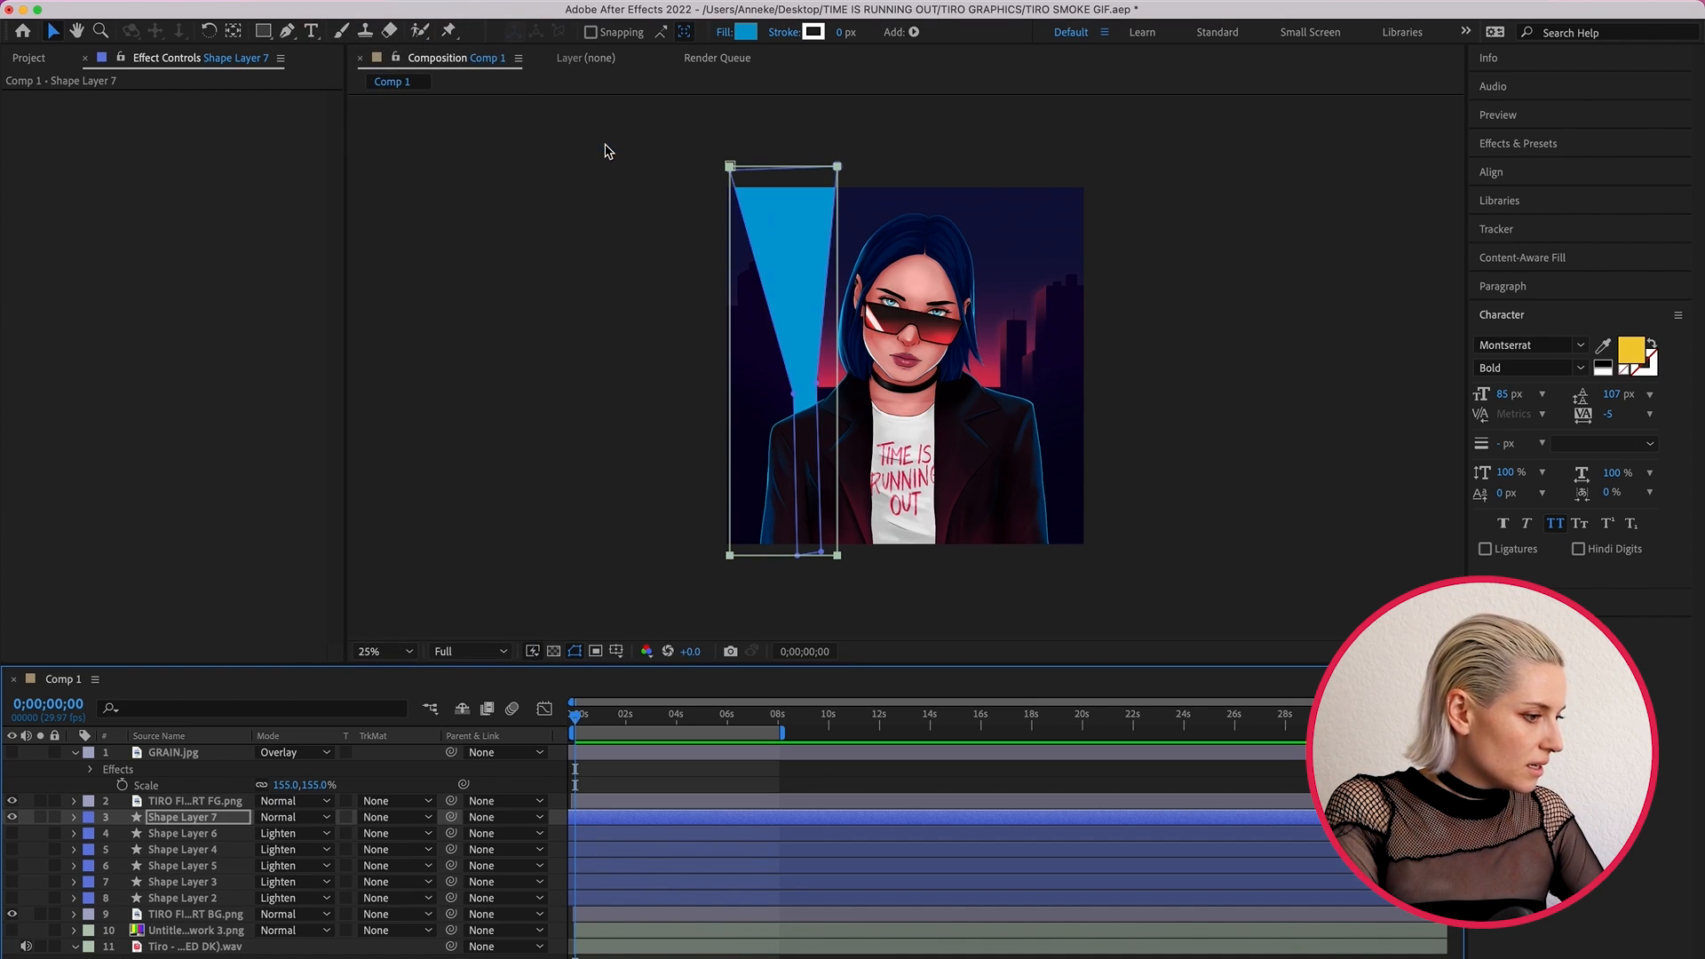
pyautogui.moveTo(840, 560); pyautogui.dragTo(846, 351)
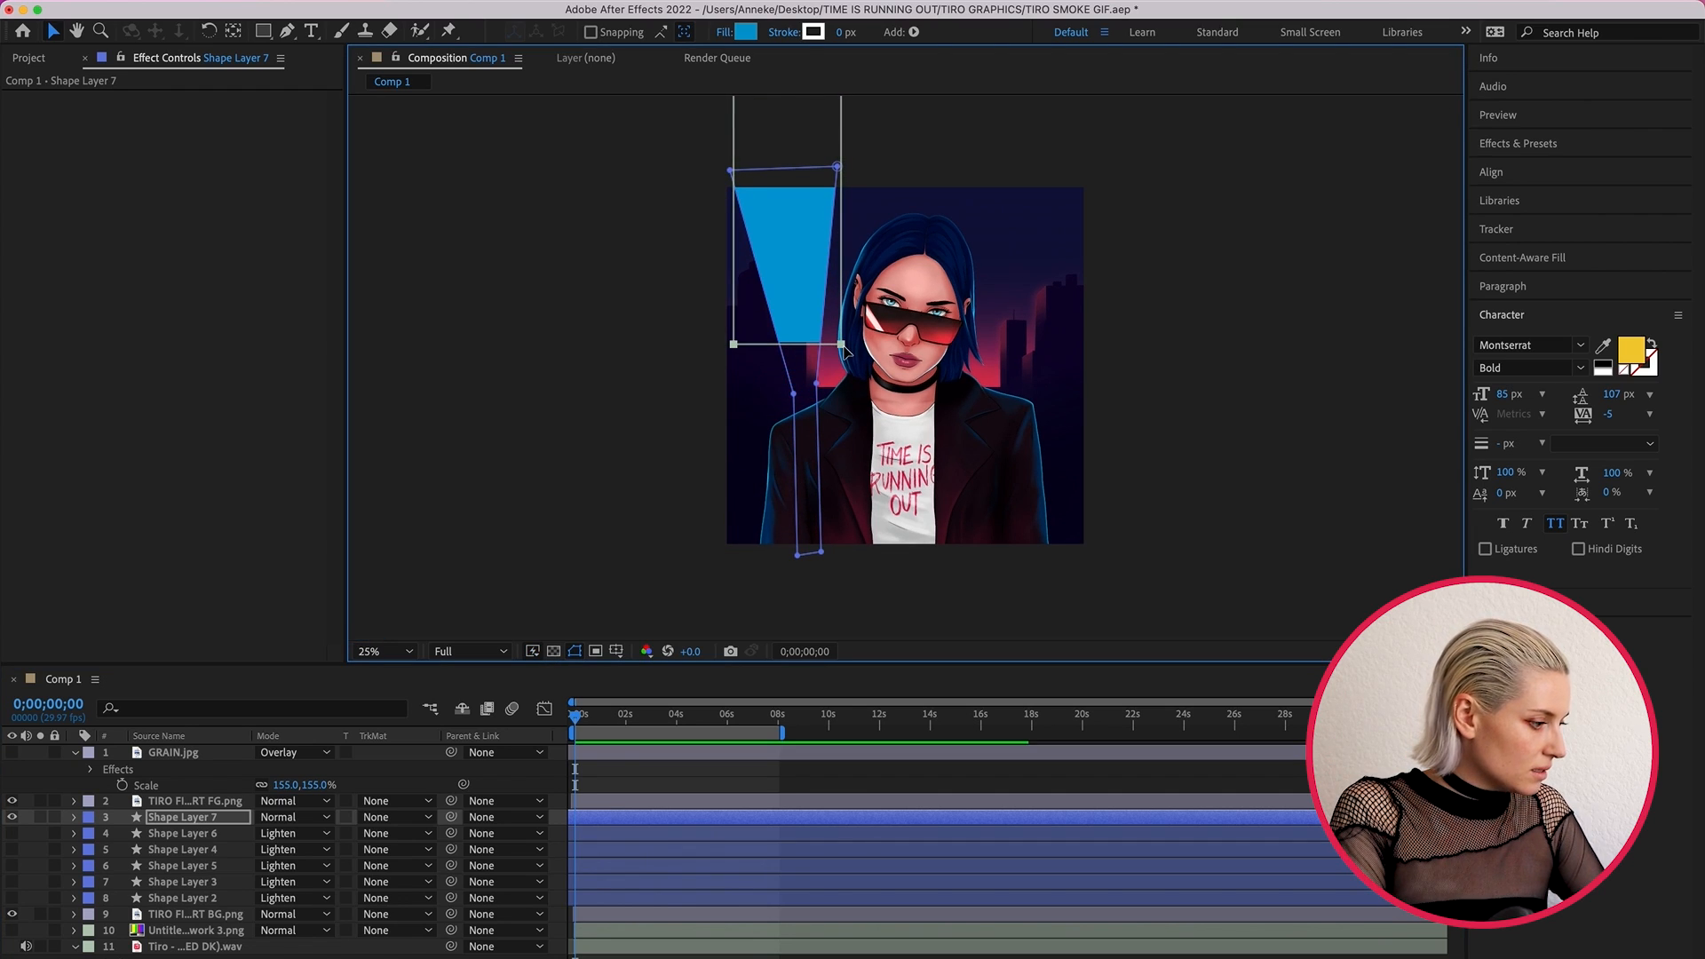
# - Set the Mask Feather of Mask 1 on Shape Layer 7 to 947 pixels
pyautogui.click(73, 818)
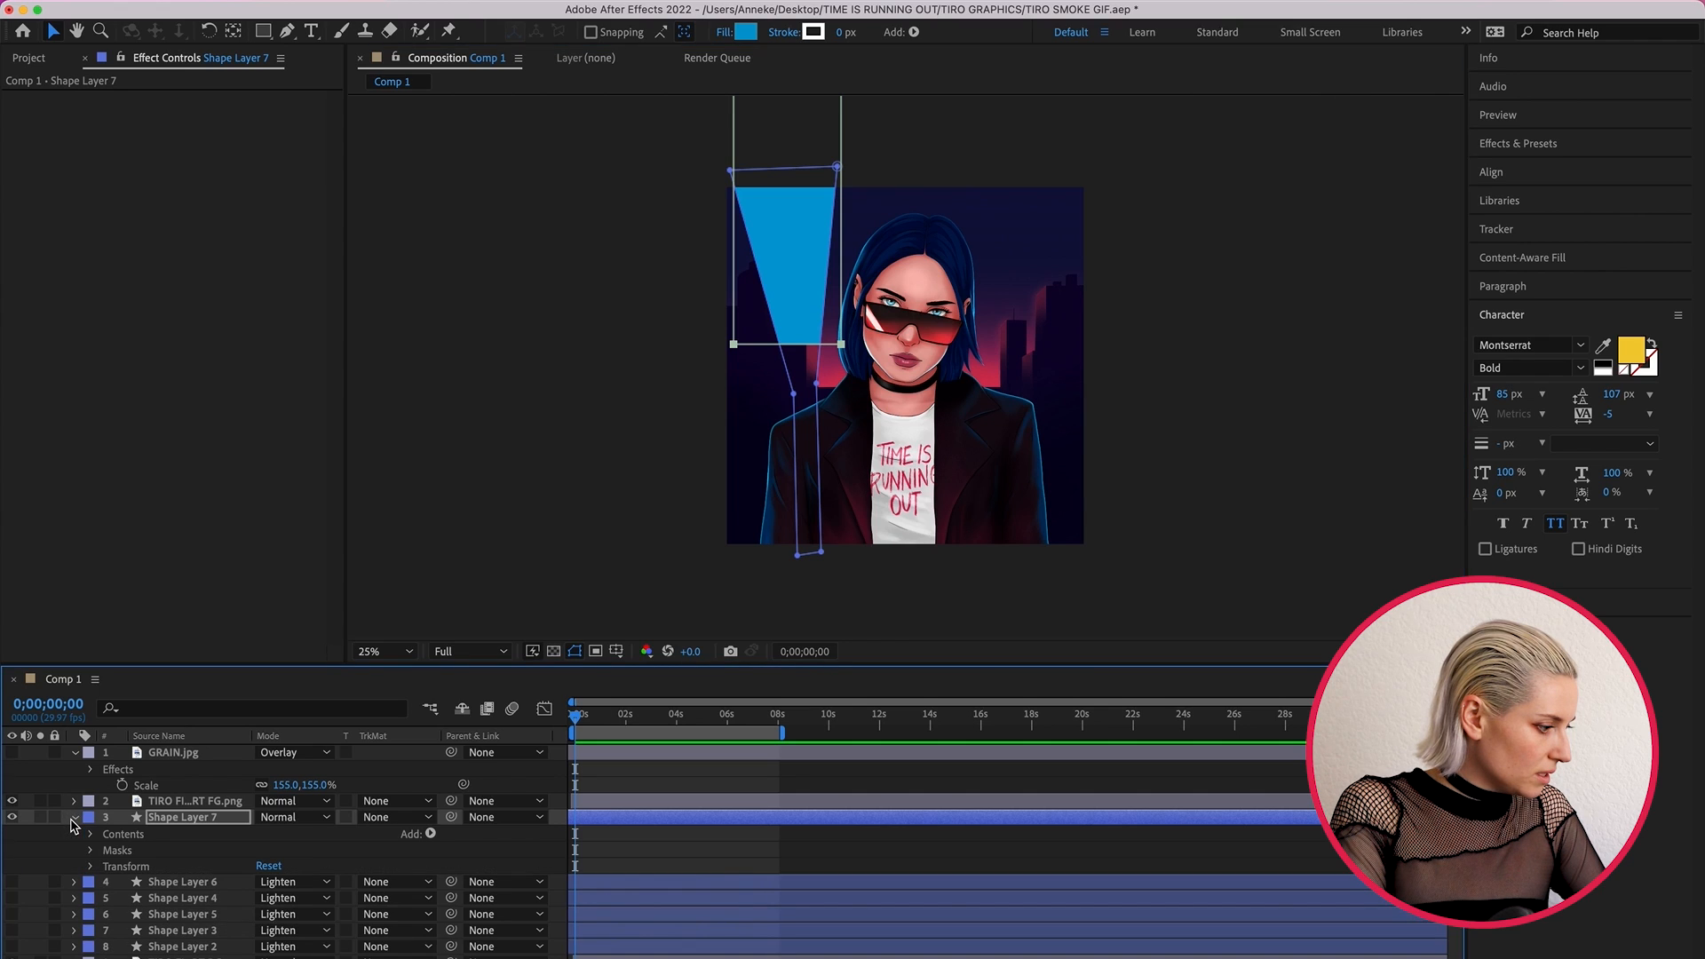
pyautogui.click(91, 851)
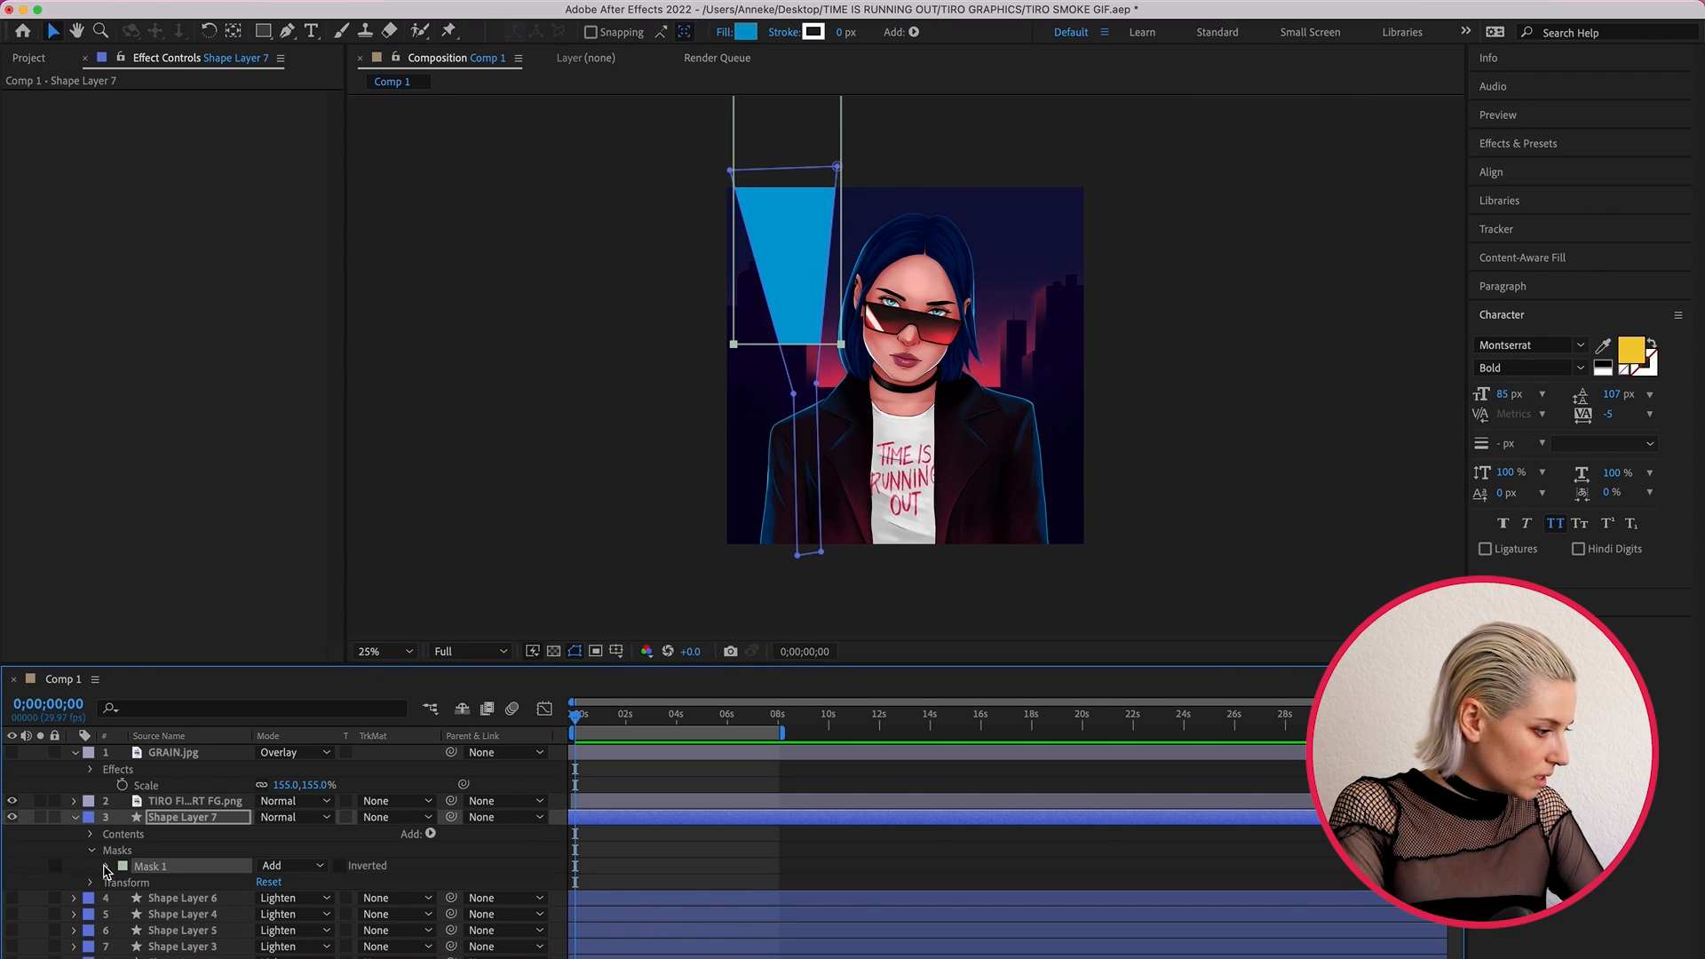
pyautogui.click(106, 867)
pyautogui.moveTo(283, 907); pyautogui.dragTo(1021, 929)
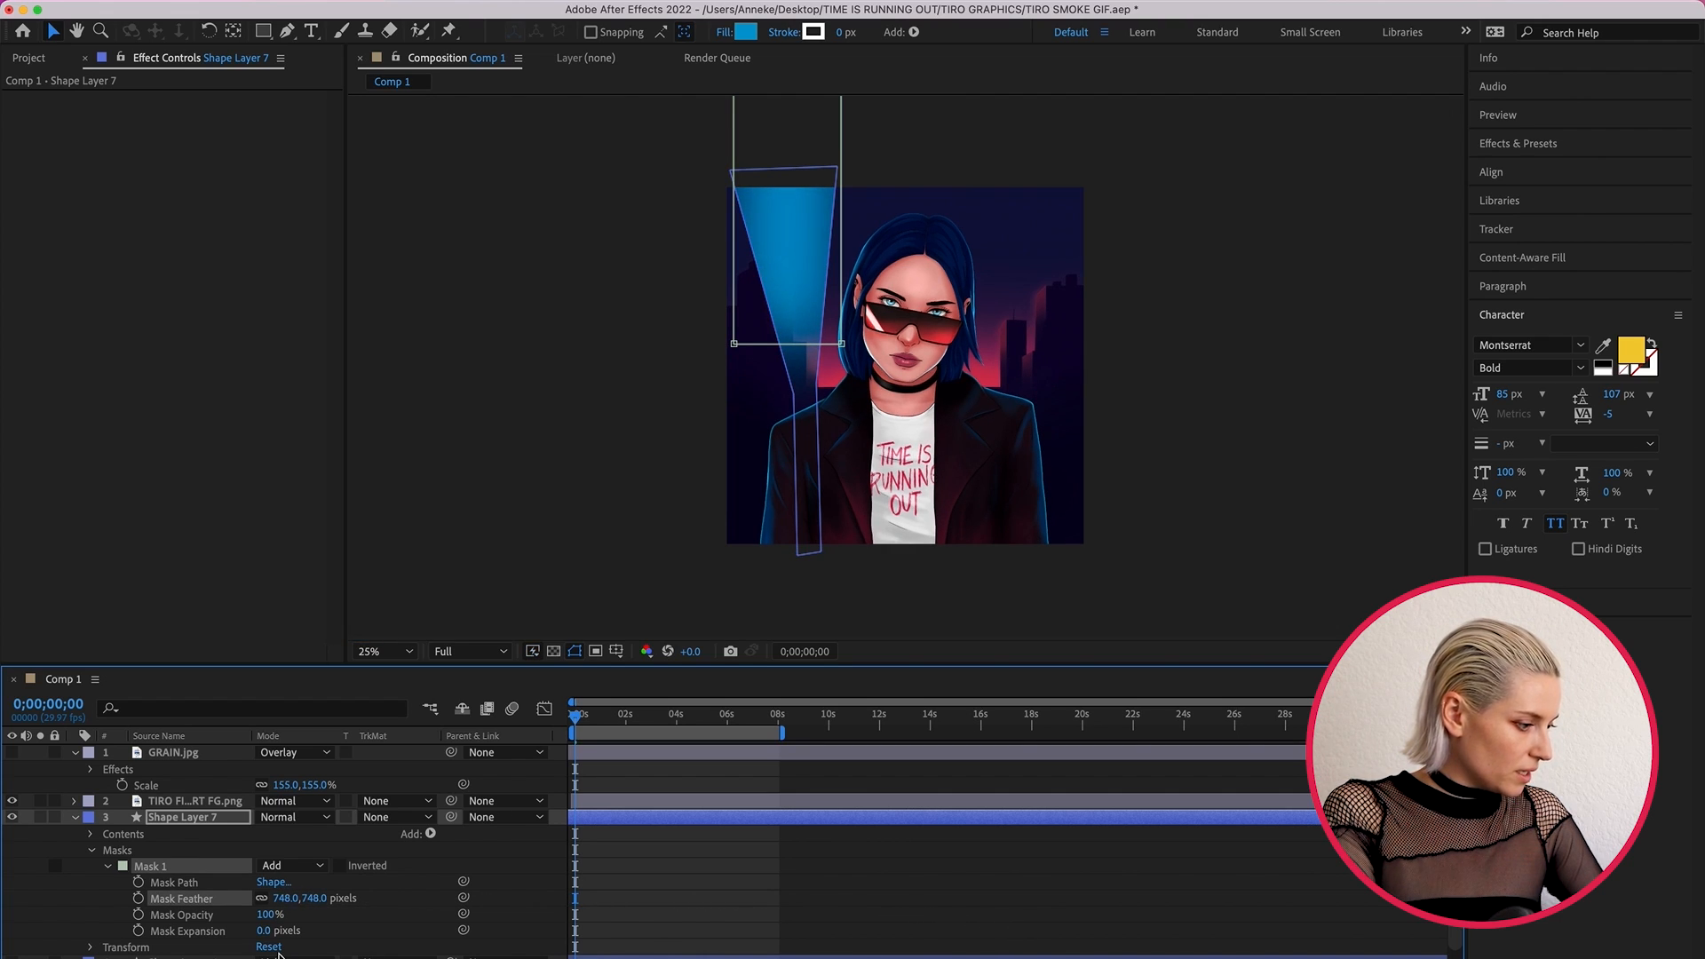
pyautogui.moveTo(285, 898); pyautogui.dragTo(351, 874)
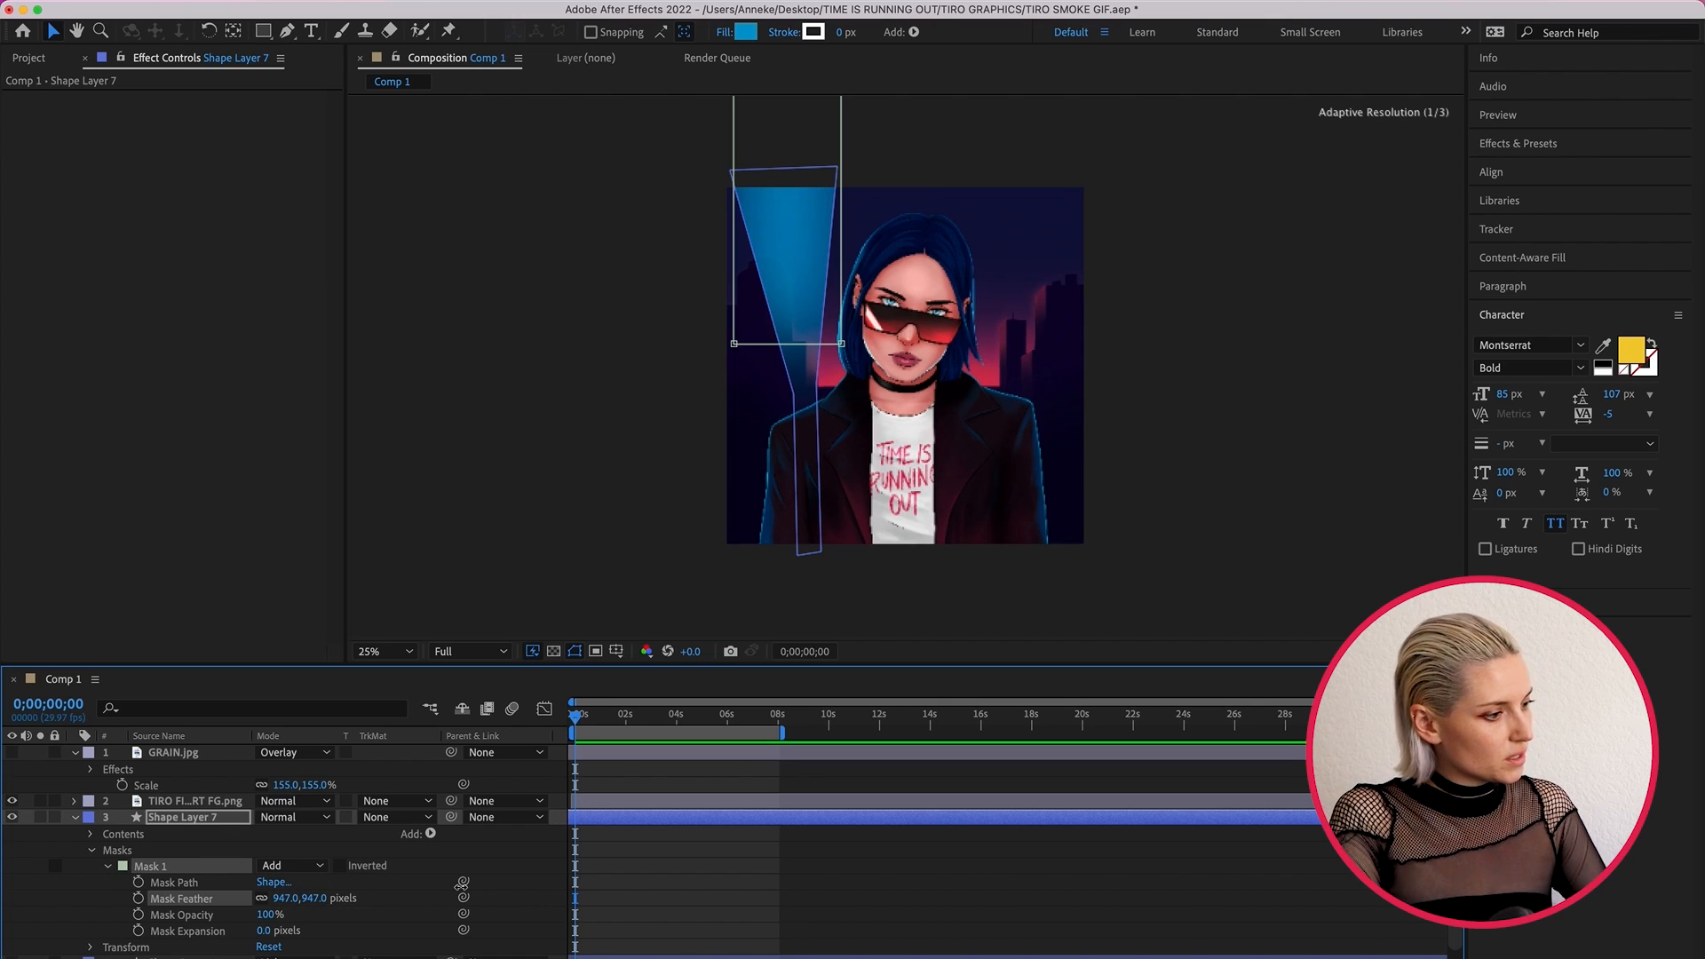
pyautogui.click(566, 494)
pyautogui.click(566, 494)
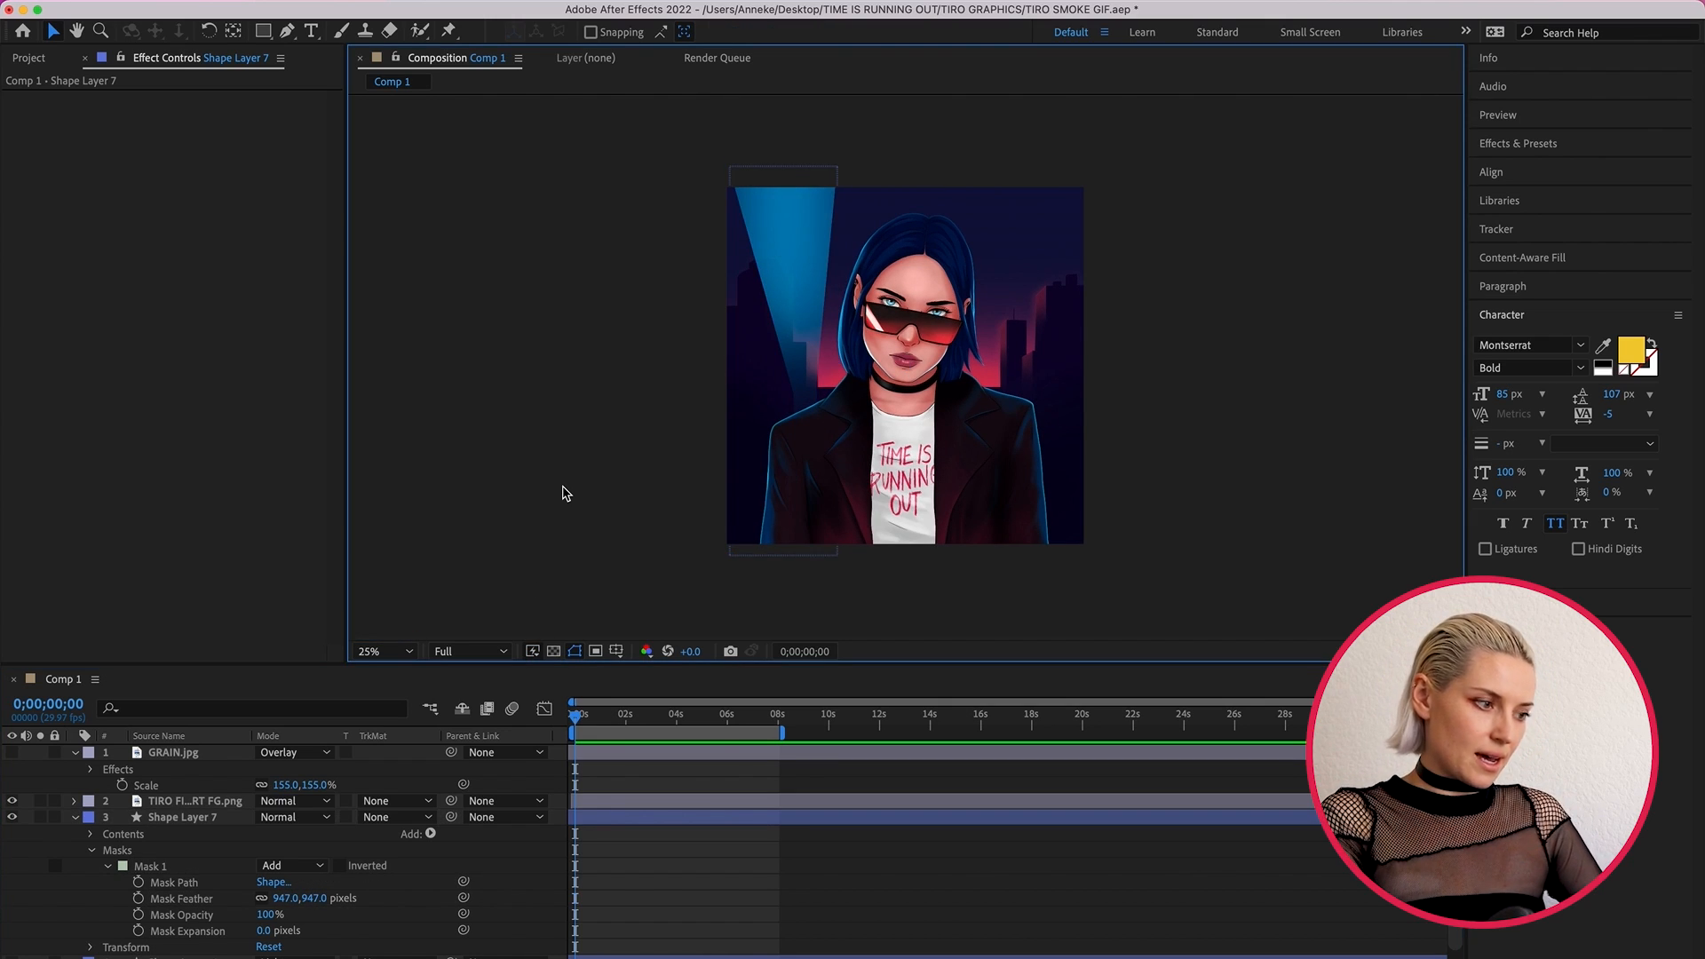
# - Collapse and hide Shape Layer 7, and show and select Shape Layer 6
pyautogui.click(74, 818)
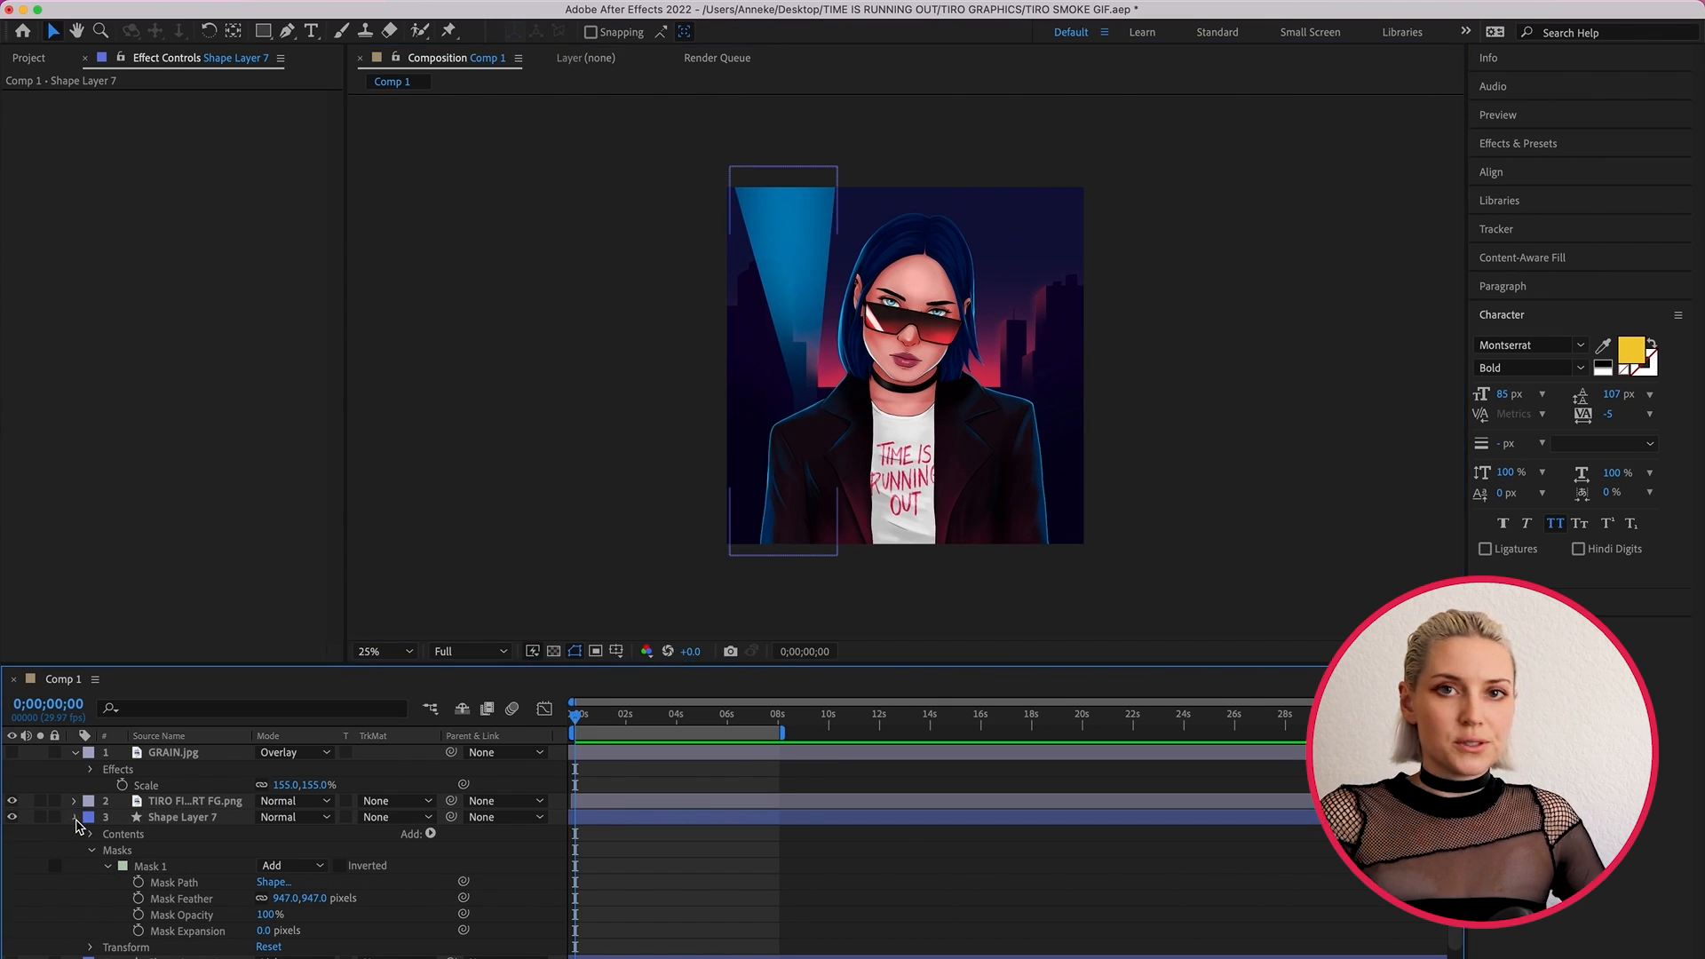
pyautogui.click(12, 818)
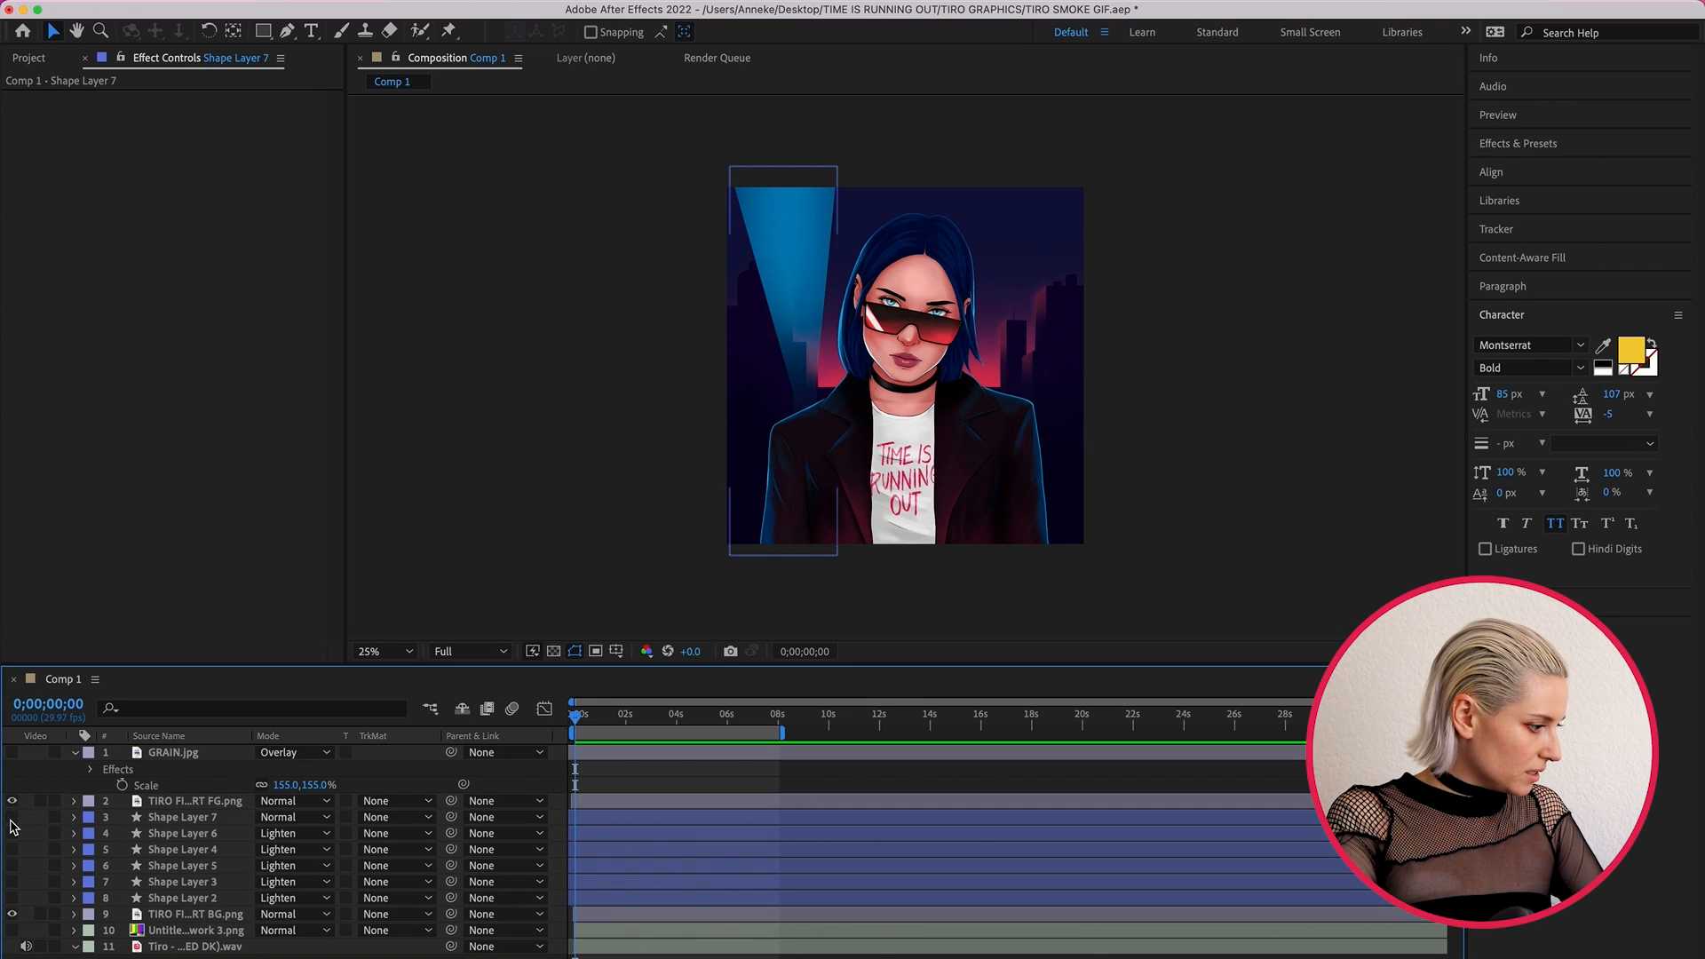
pyautogui.click(11, 833)
pyautogui.click(686, 836)
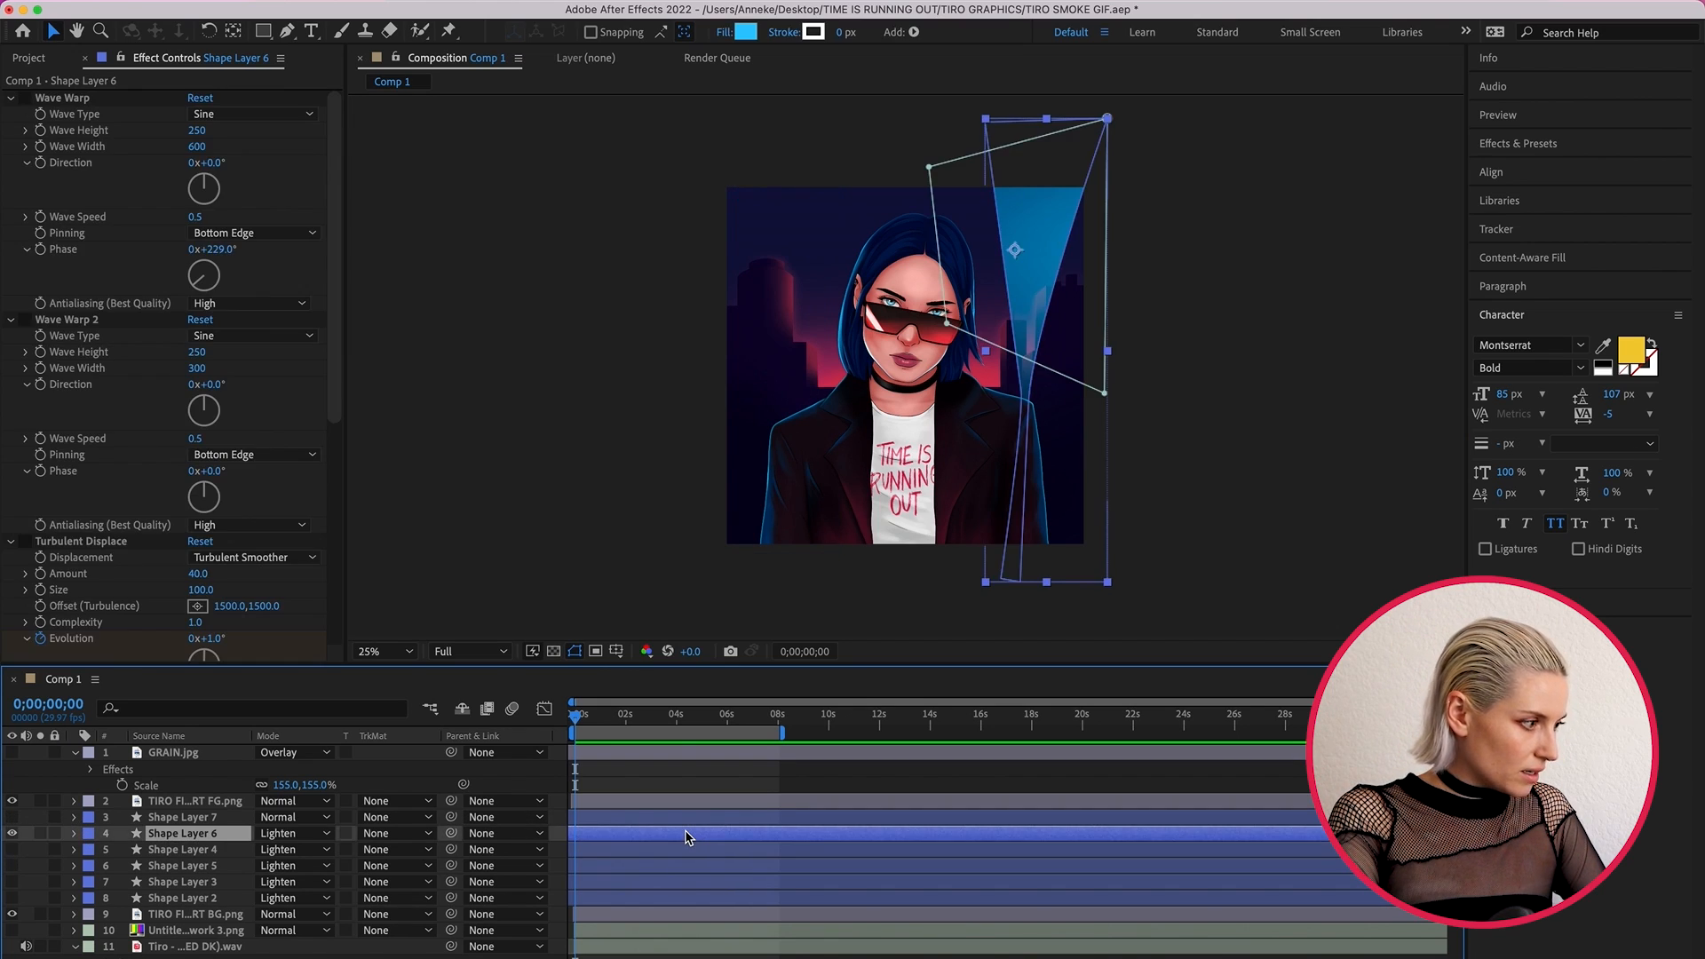
# - Enable Wave Warp, Wave Warp 2, Turbulent Displace, Bezier Warp and Gaussian Blur on Shape Layer 6 and review their settings
pyautogui.click(25, 98)
pyautogui.click(24, 321)
pyautogui.scroll(-5, 27, 325)
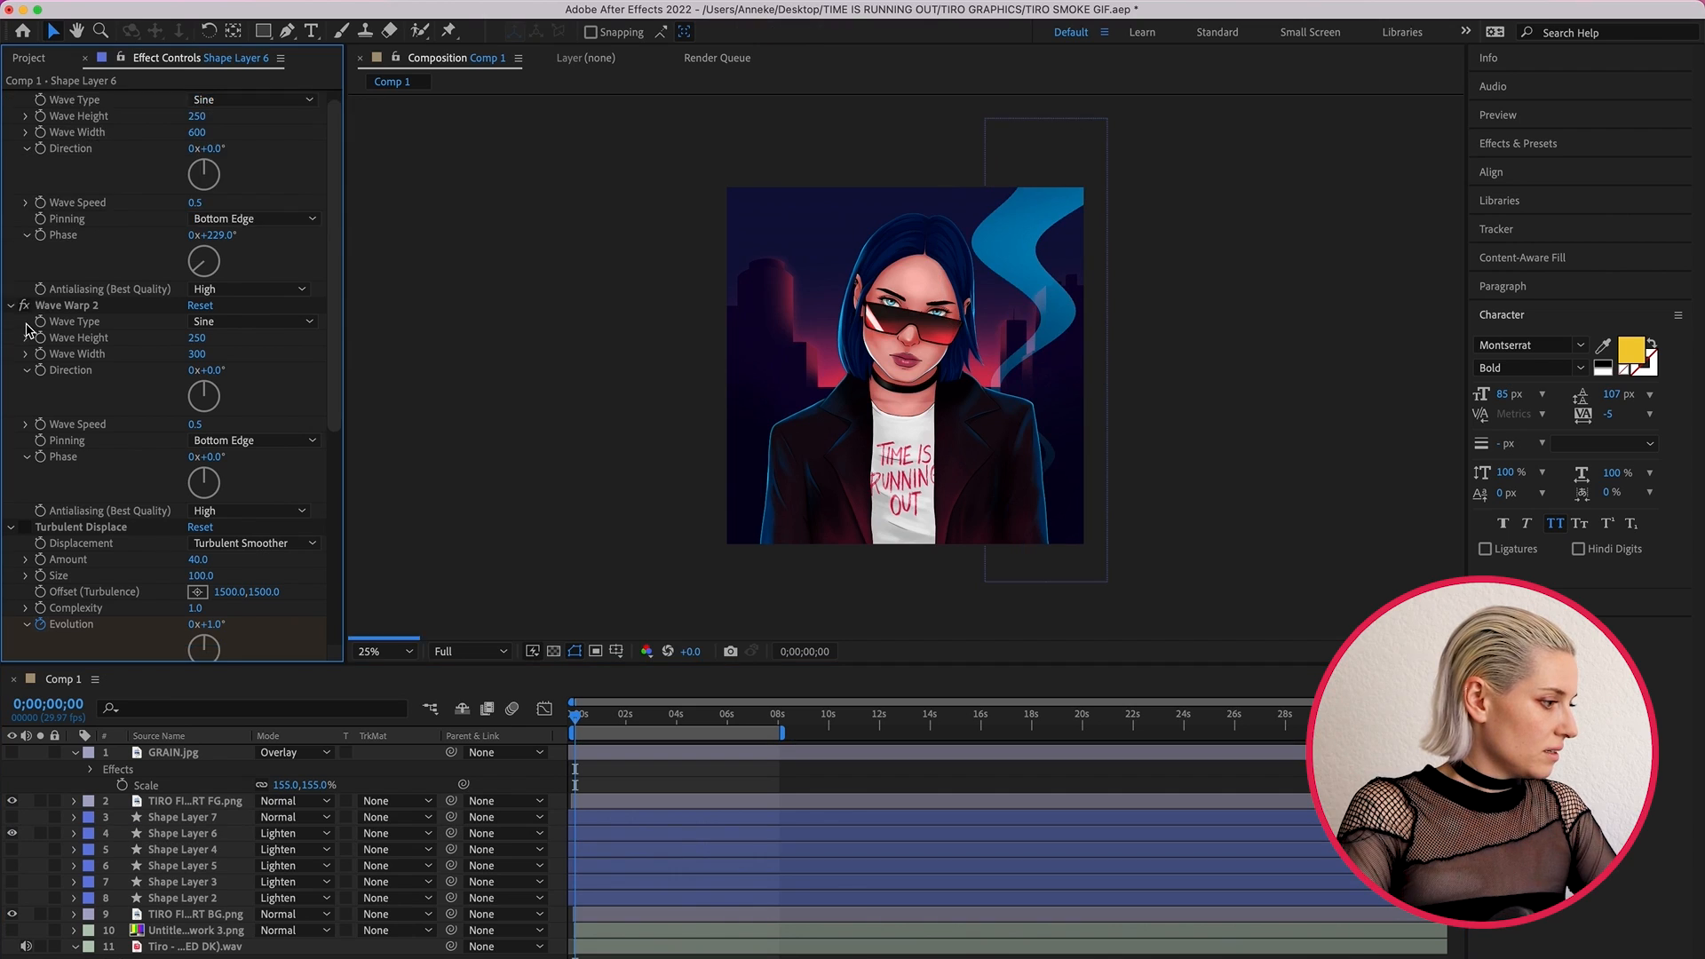
pyautogui.click(24, 444)
pyautogui.scroll(-5, 25, 488)
pyautogui.click(24, 605)
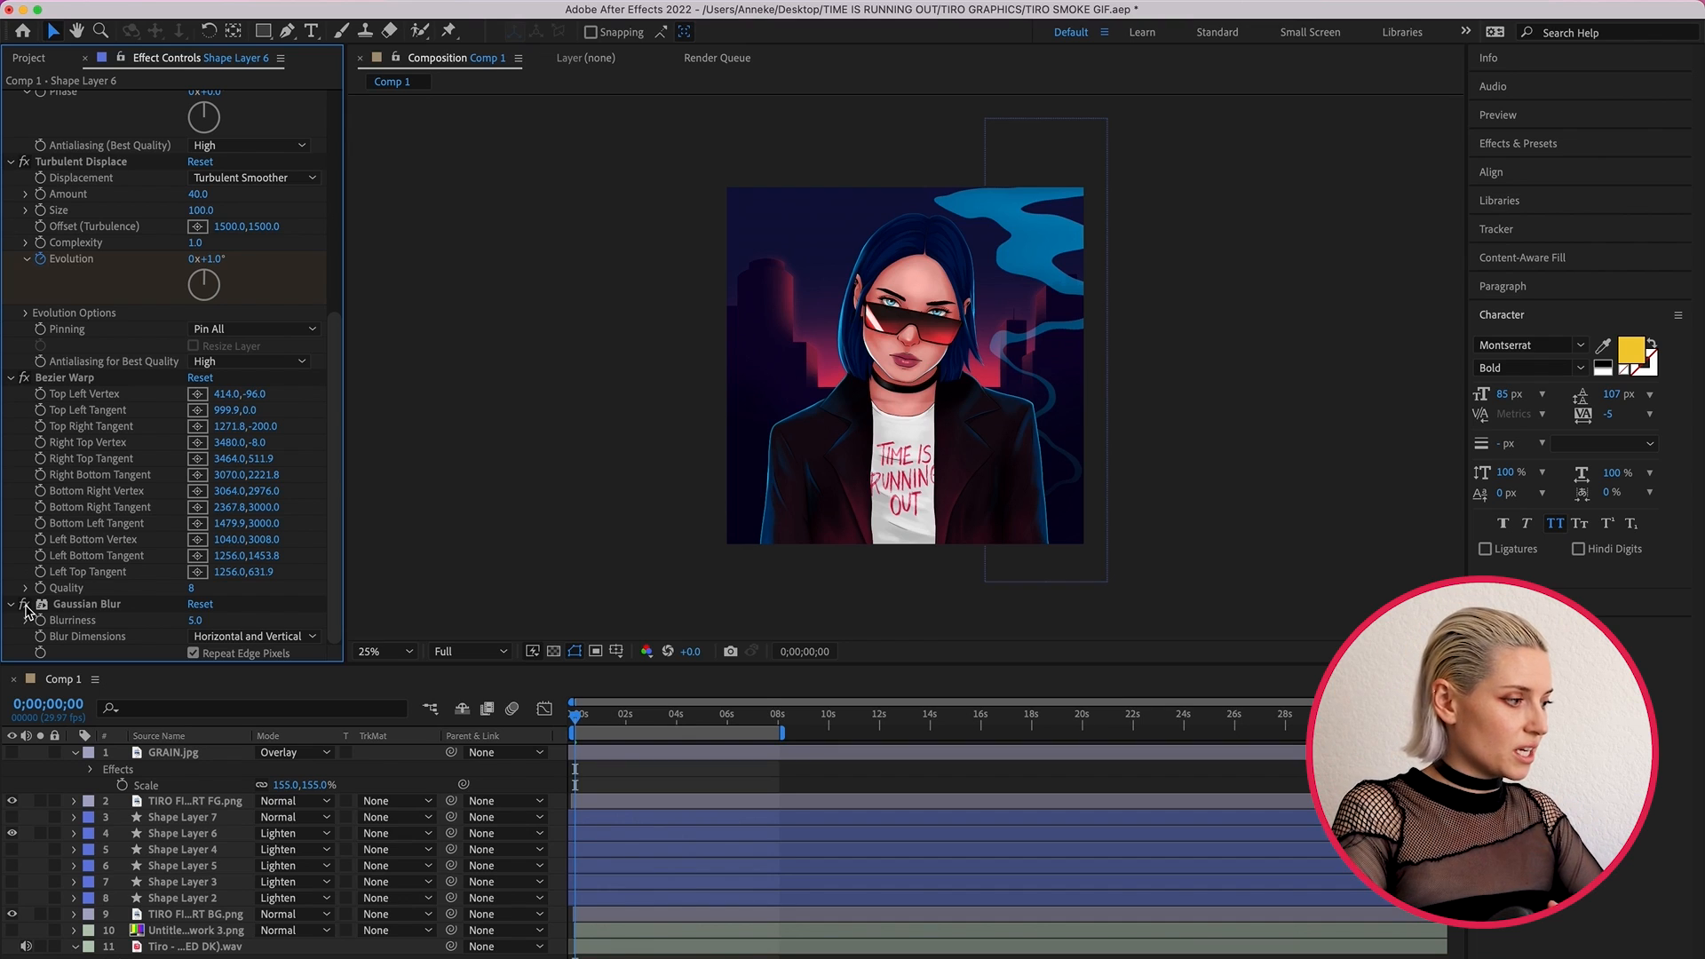
pyautogui.scroll(10, 24, 609)
pyautogui.scroll(2, 24, 608)
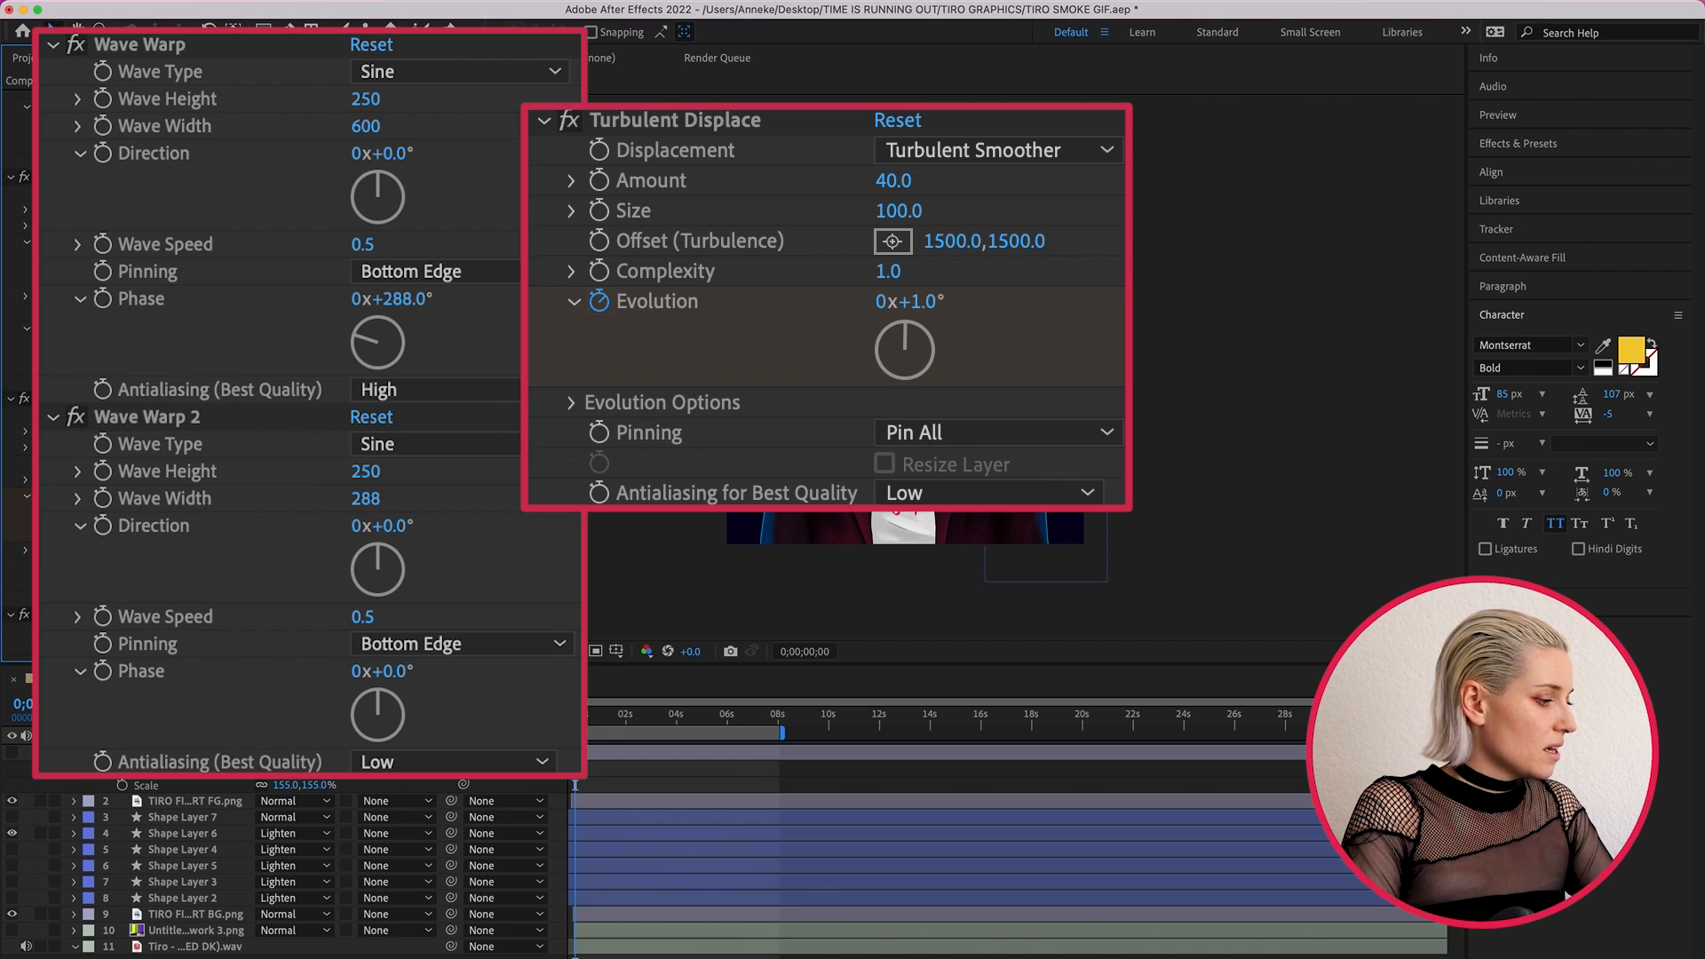
pyautogui.scroll(-5, 284, 378)
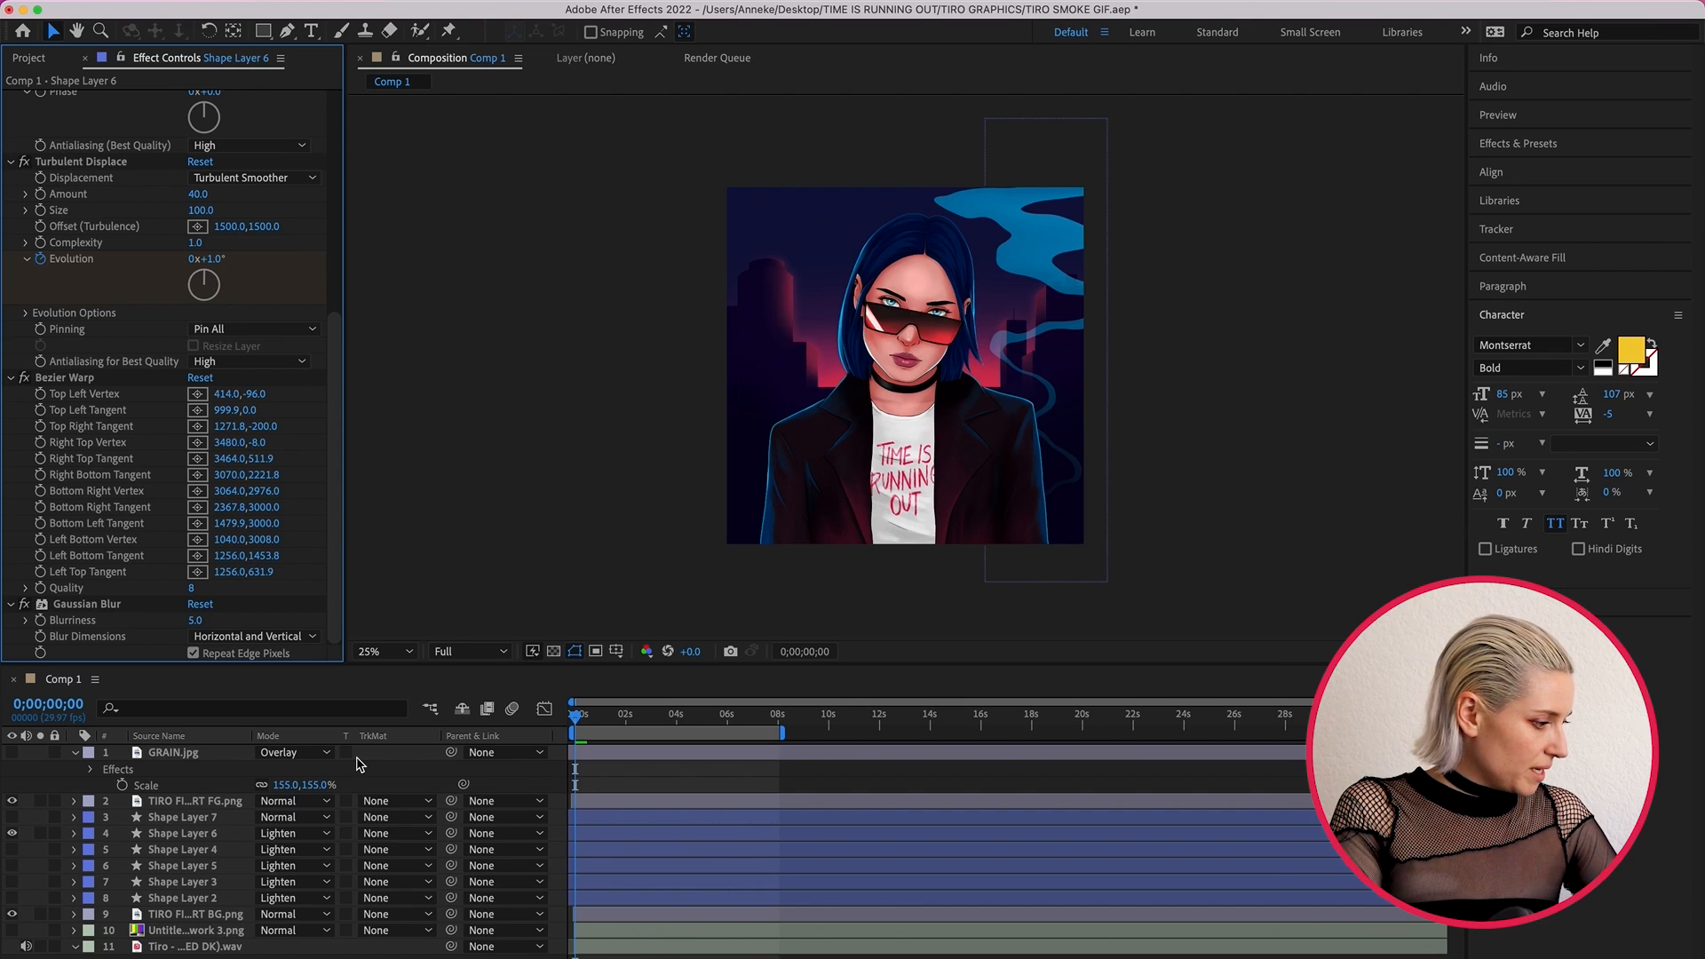
# - Show Shape Layer 4, Shape Layer 5 and Shape Layer 3
pyautogui.moveTo(12, 850); pyautogui.dragTo(12, 882)
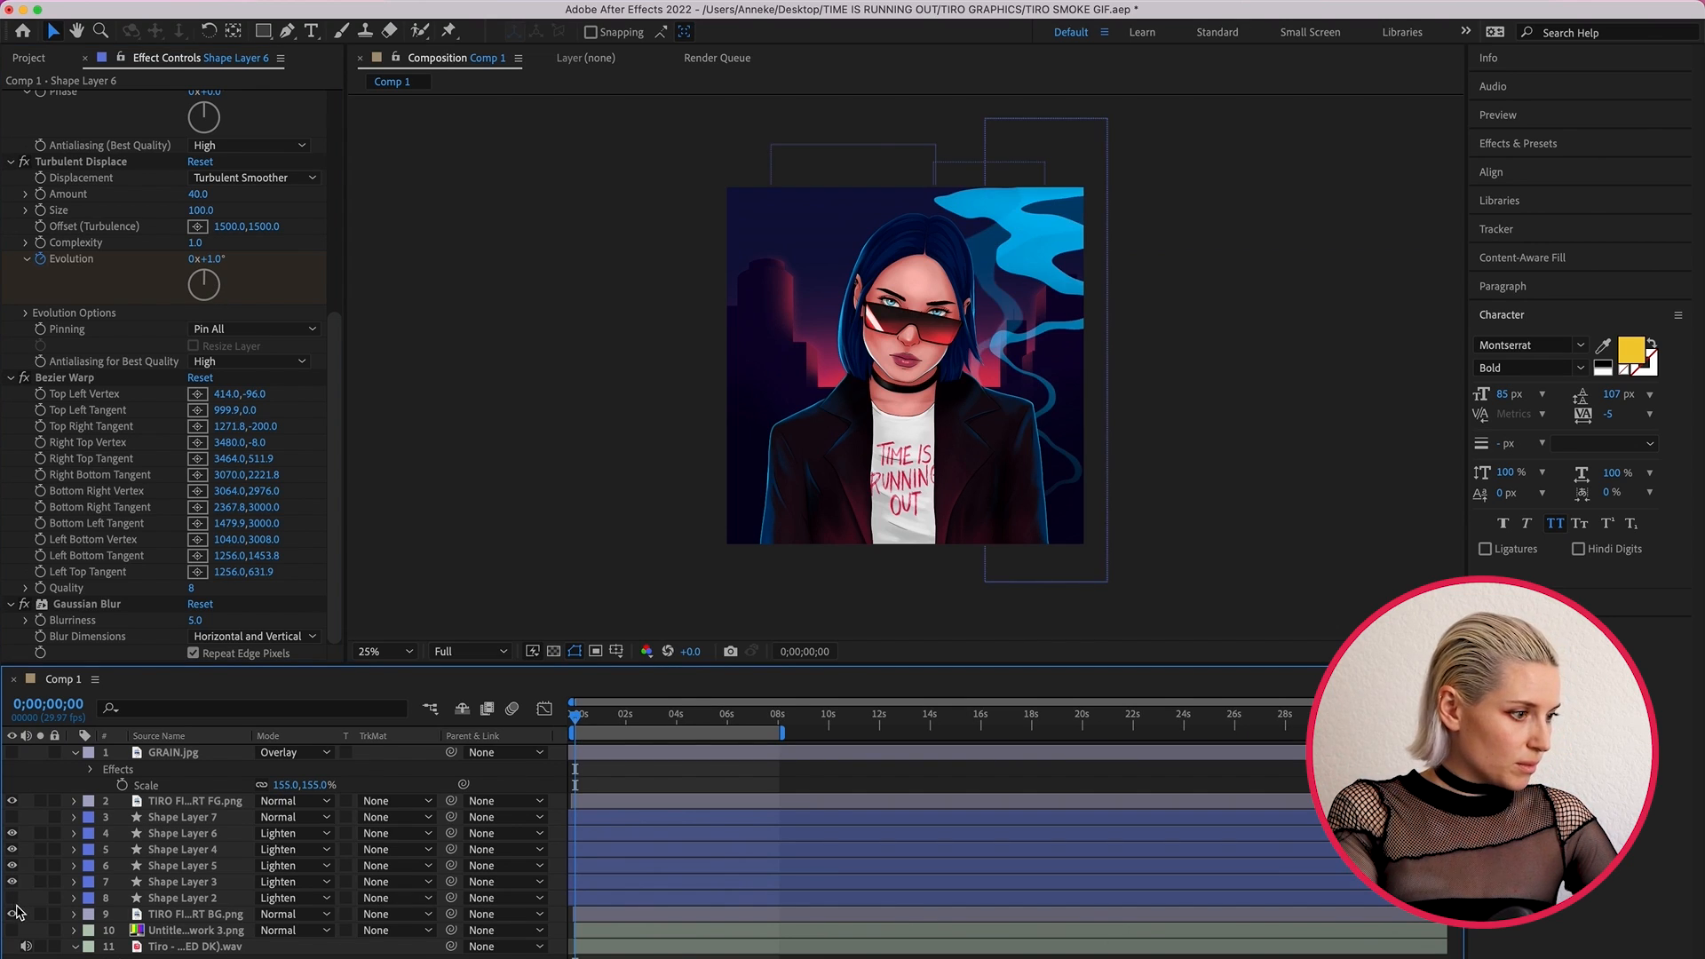
# - Scrub Comp 1 between its start and about 5.5 seconds to preview the smoke animation behind the figure
pyautogui.moveTo(575, 714); pyautogui.dragTo(581, 722)
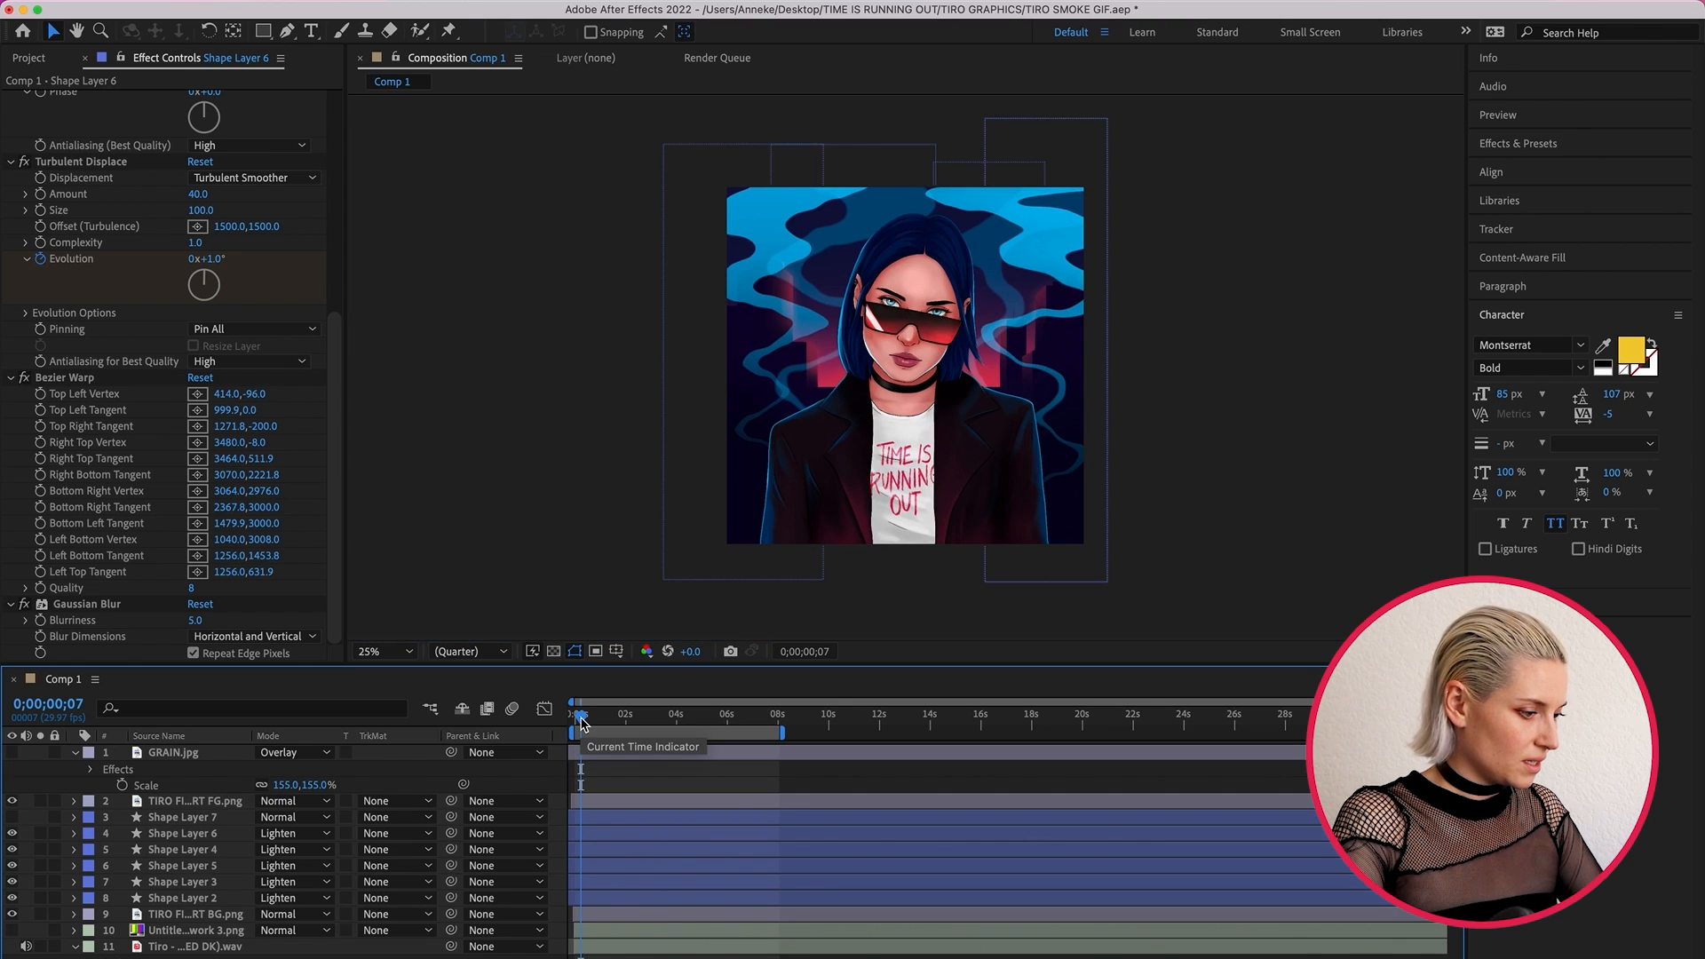
pyautogui.moveTo(582, 722); pyautogui.dragTo(601, 727)
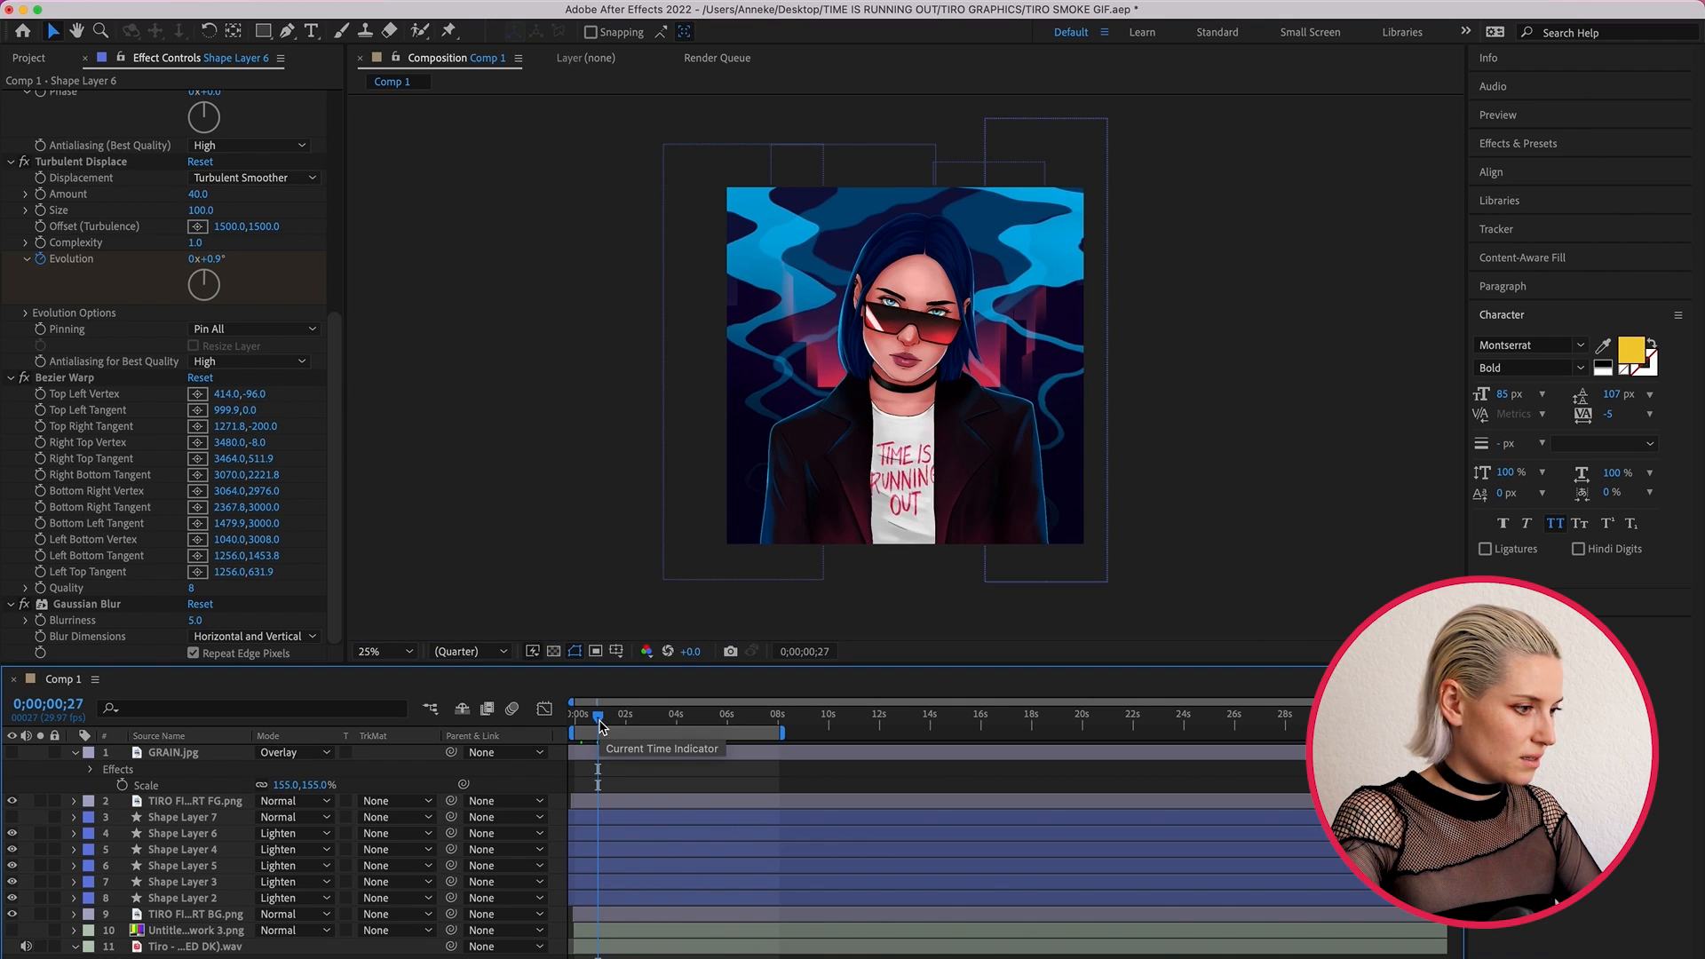
pyautogui.moveTo(599, 726); pyautogui.dragTo(720, 726)
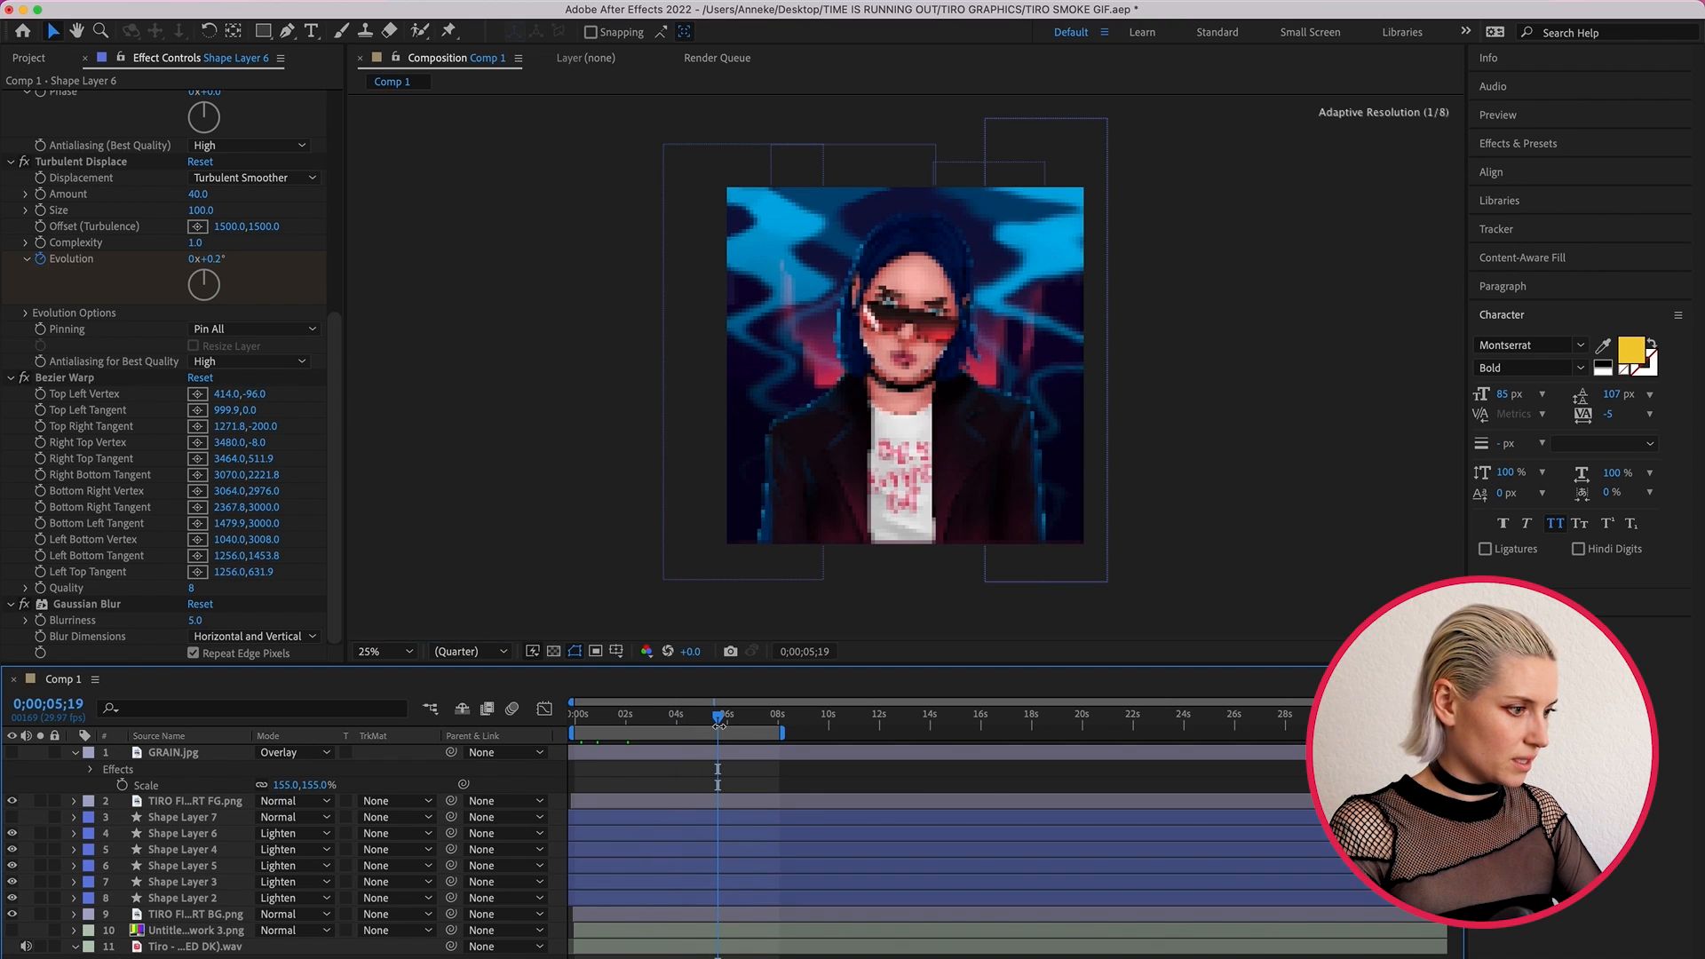
pyautogui.moveTo(718, 724); pyautogui.dragTo(635, 720)
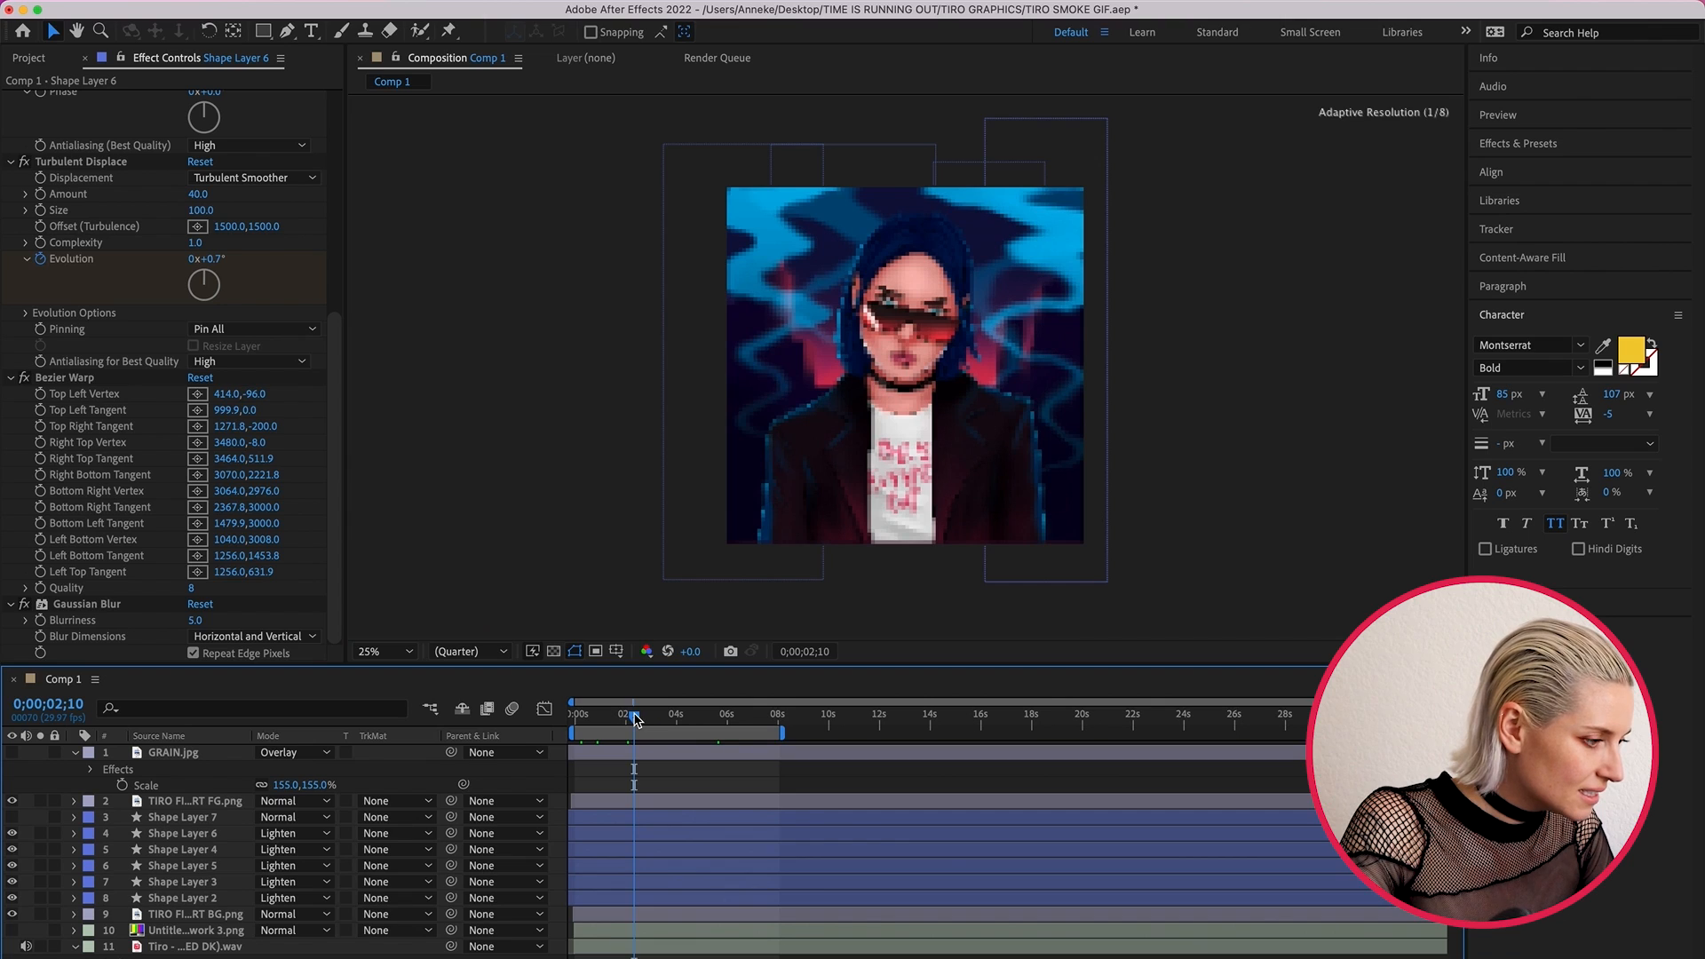
pyautogui.moveTo(635, 720); pyautogui.dragTo(662, 727)
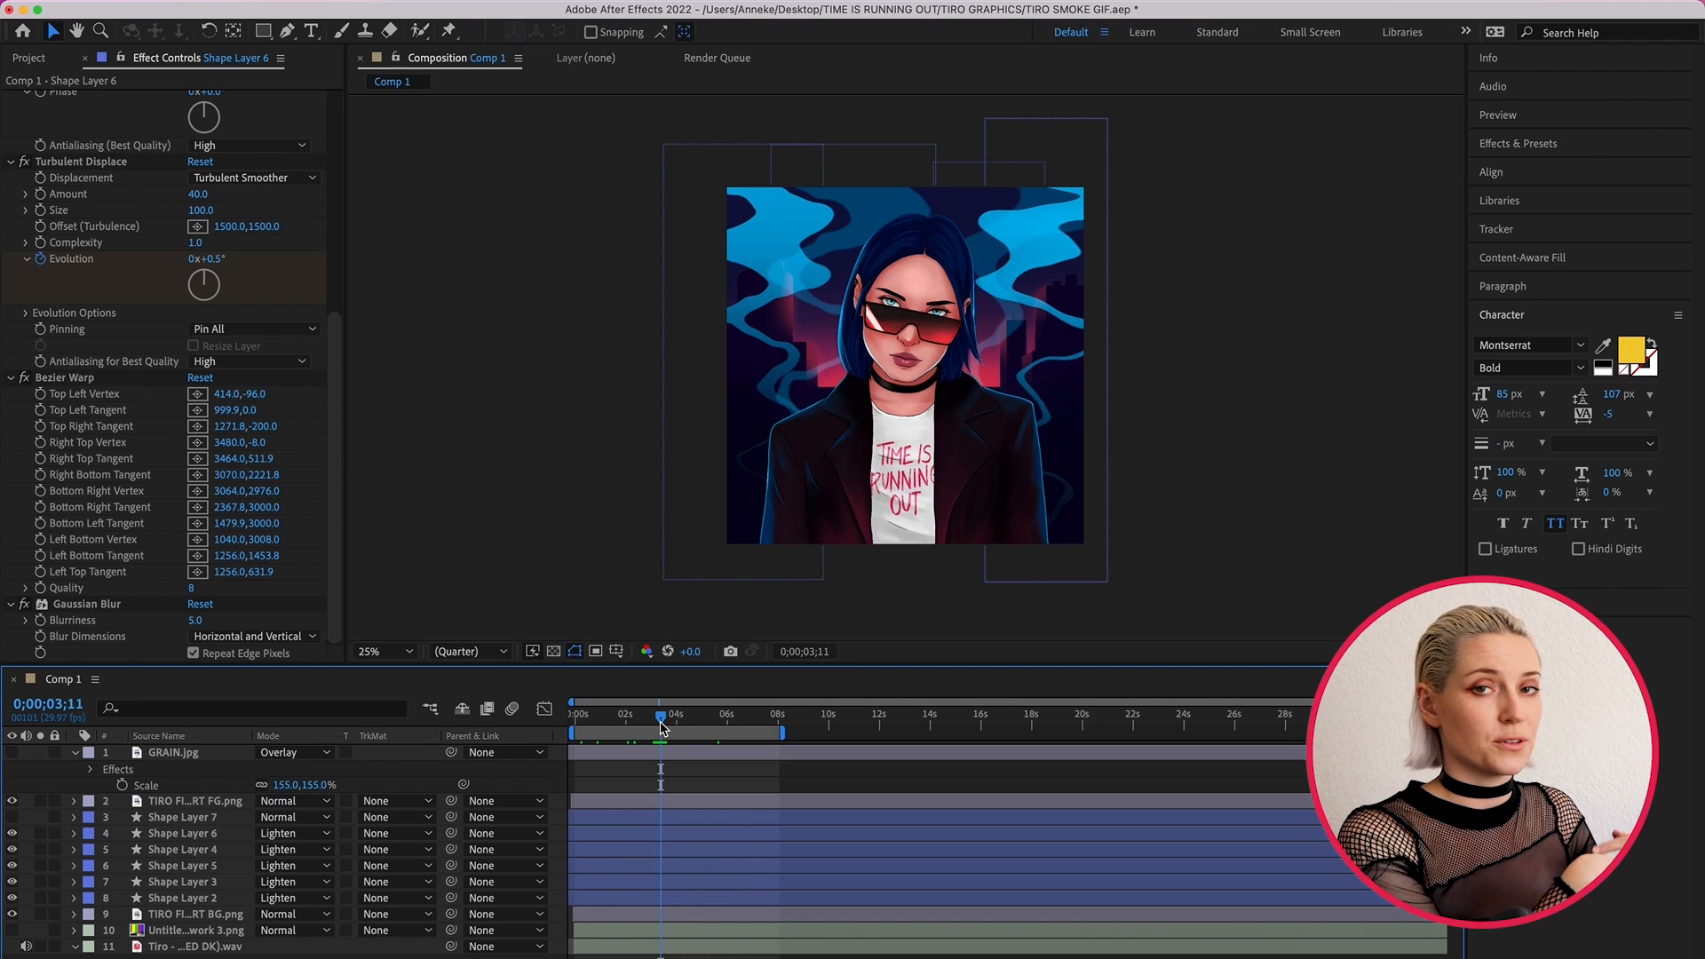
pyautogui.moveTo(662, 726)
pyautogui.mouseDown()
pyautogui.moveTo(611, 721)
pyautogui.moveTo(642, 722)
pyautogui.mouseUp()
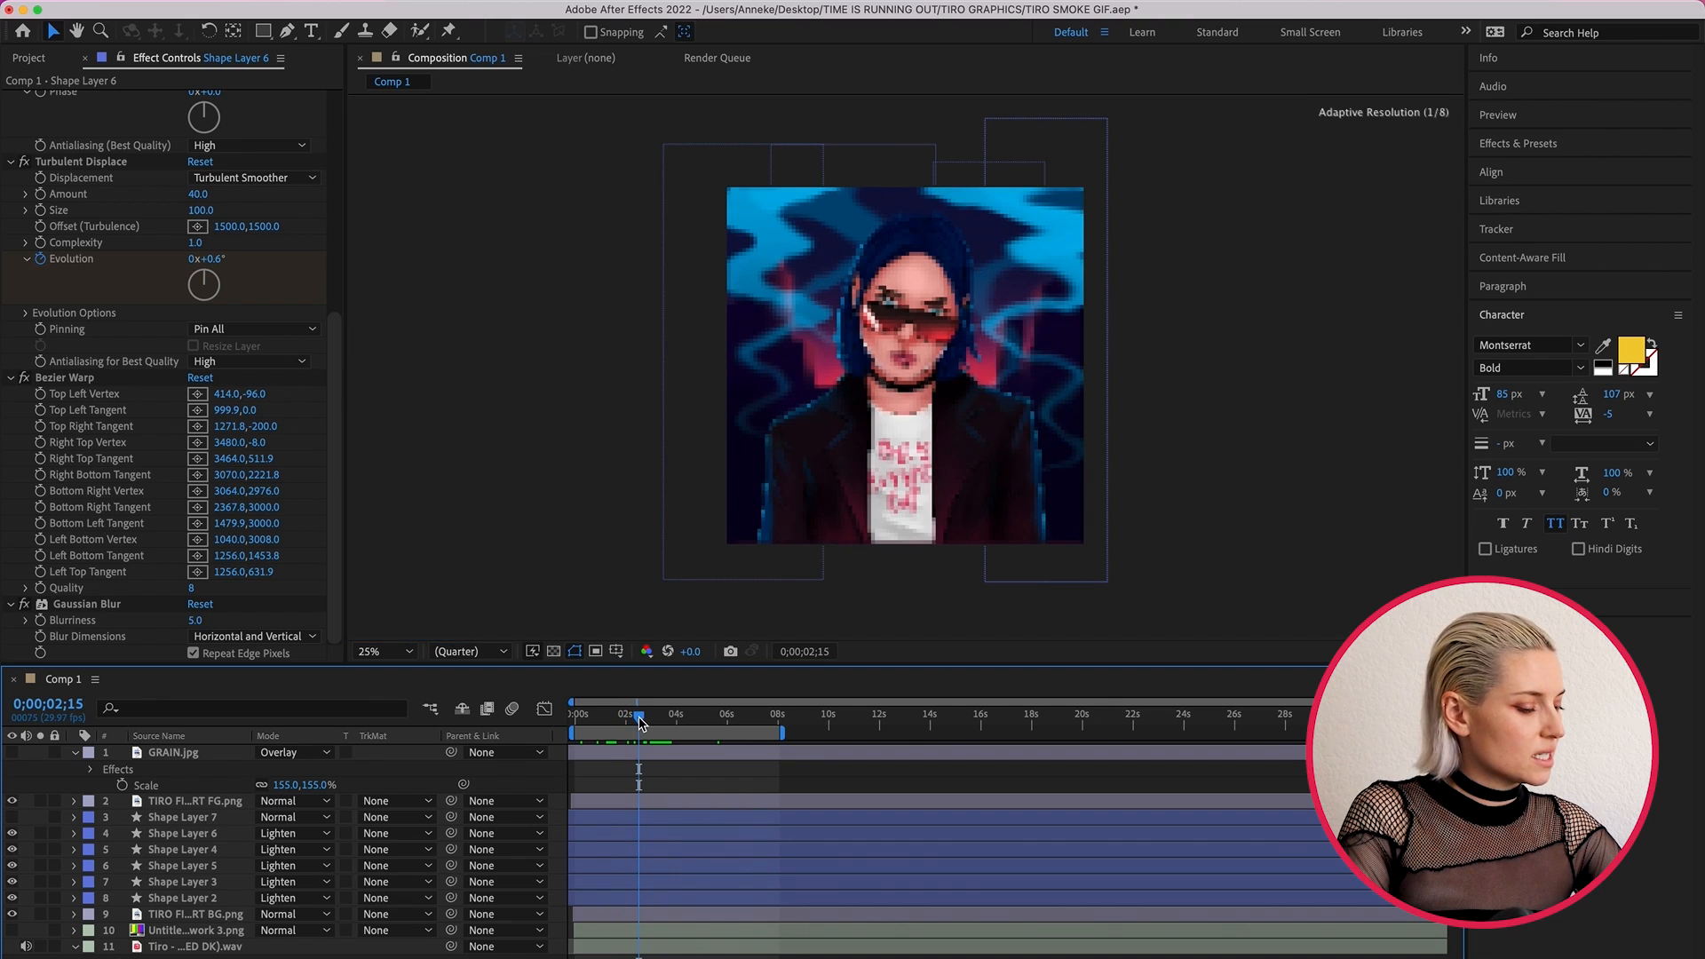
# - Select Shape Layer 6 and look up the Save Frame As options for exporting the current frame, including Photoshop Layers
pyautogui.click(599, 834)
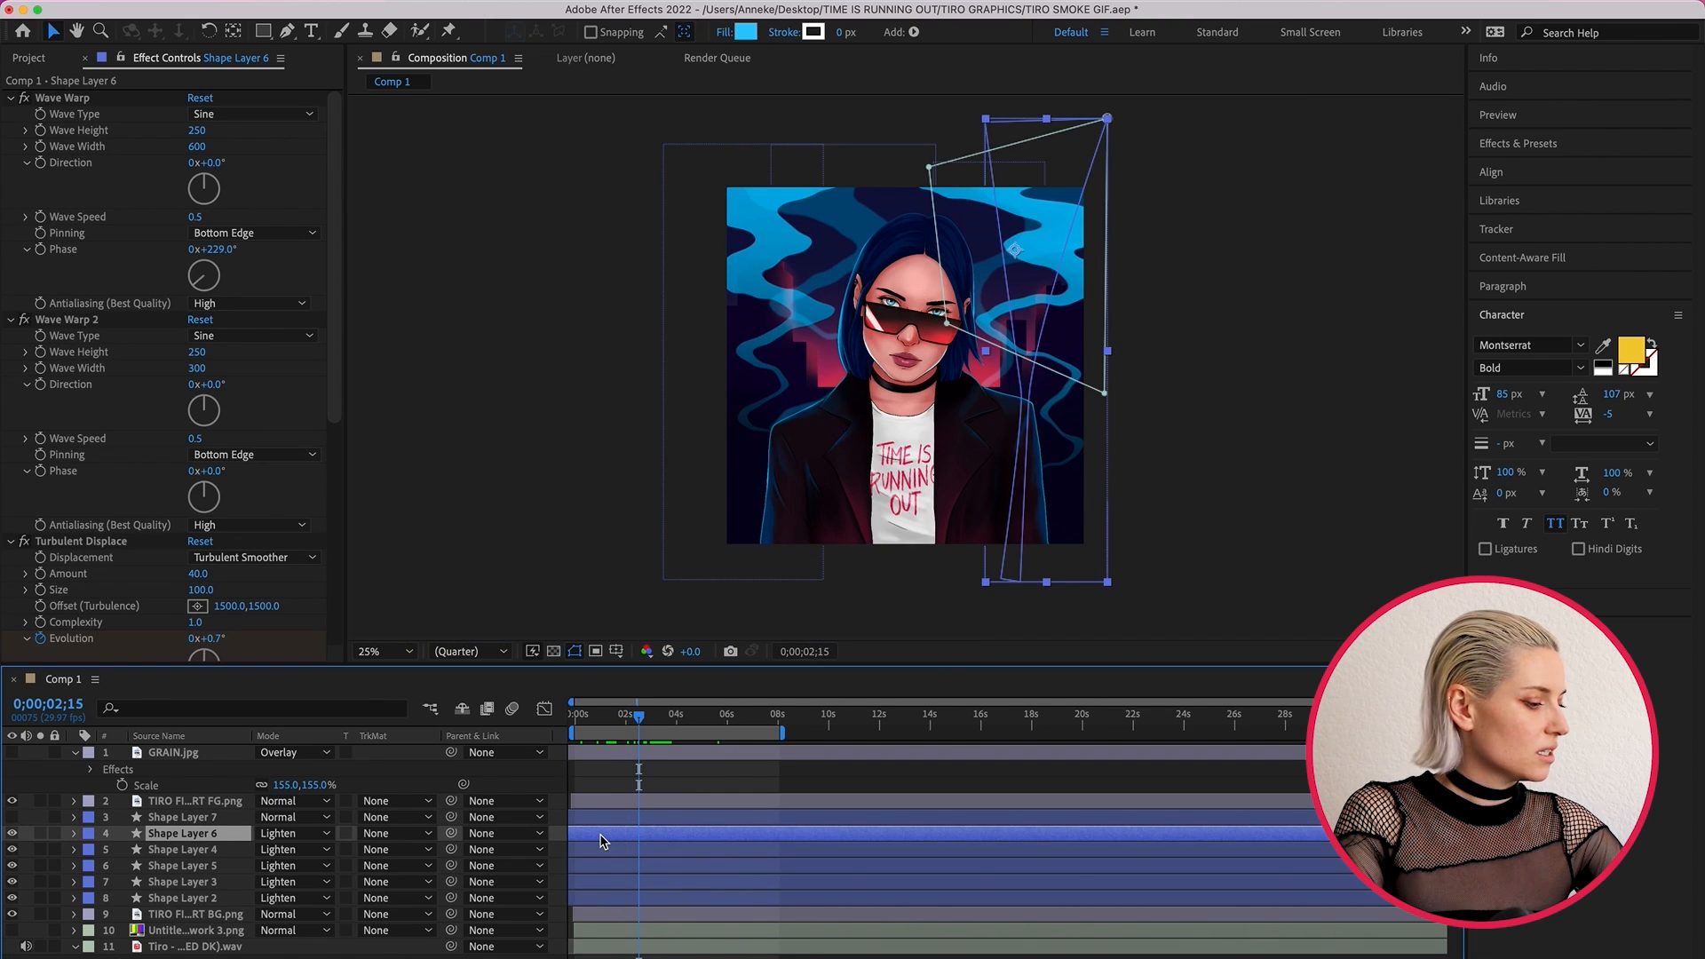
pyautogui.click(336, 5)
pyautogui.moveTo(337, 233)
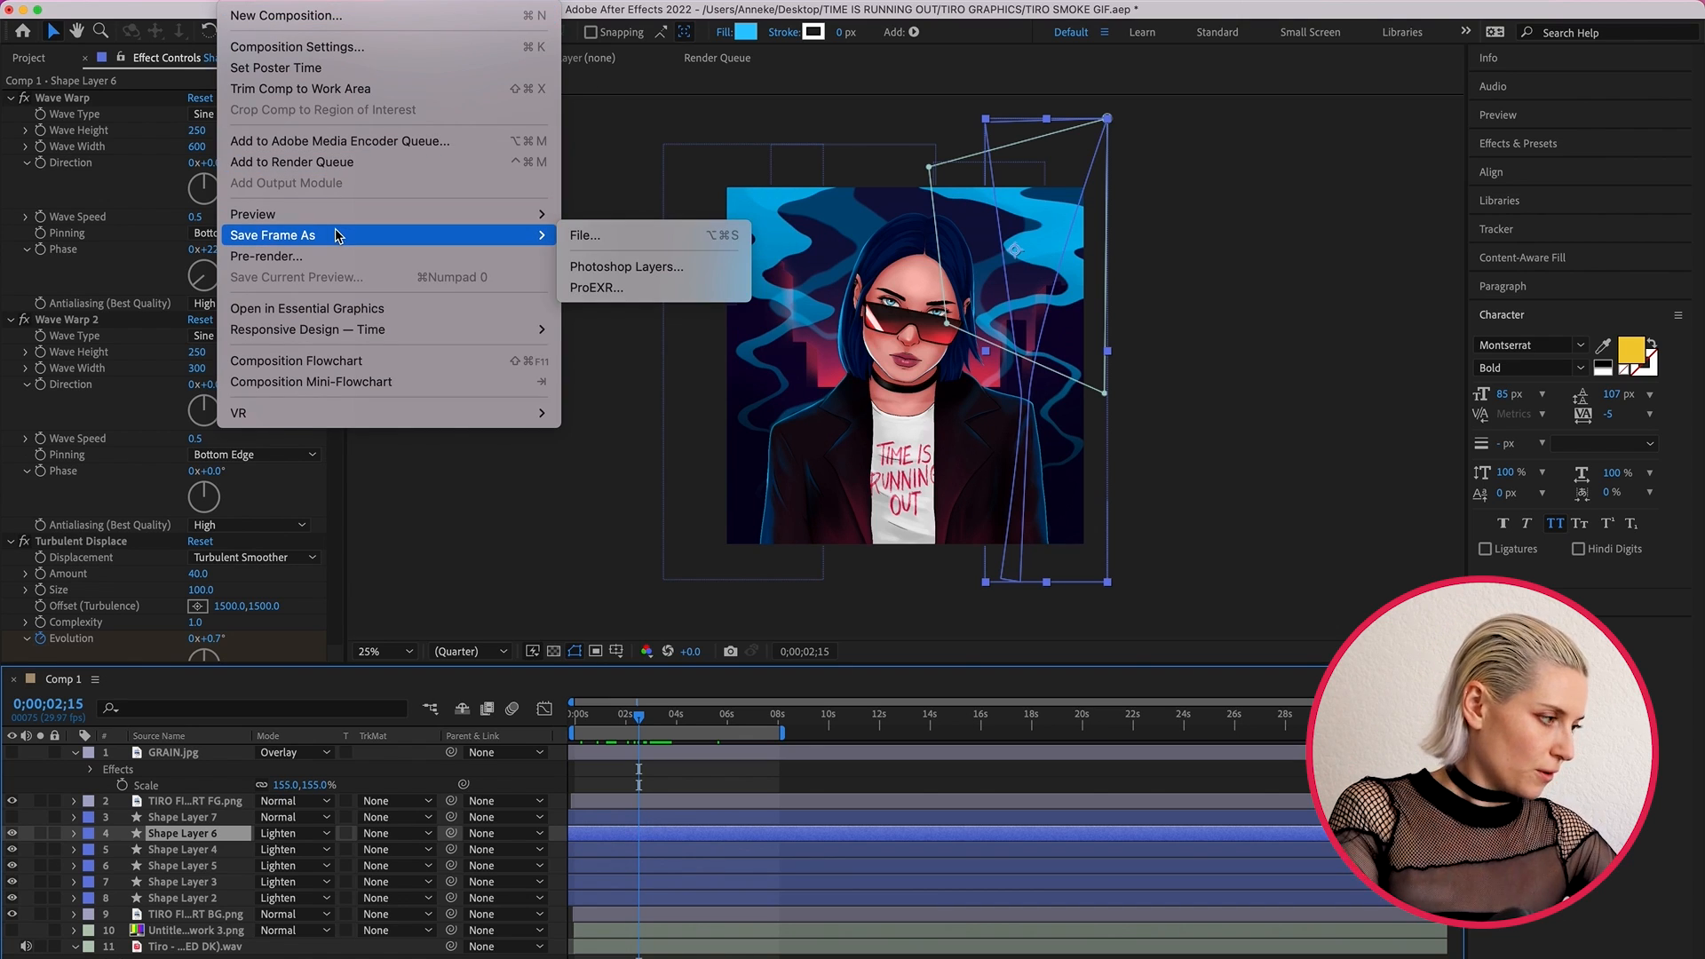
pyautogui.click(661, 357)
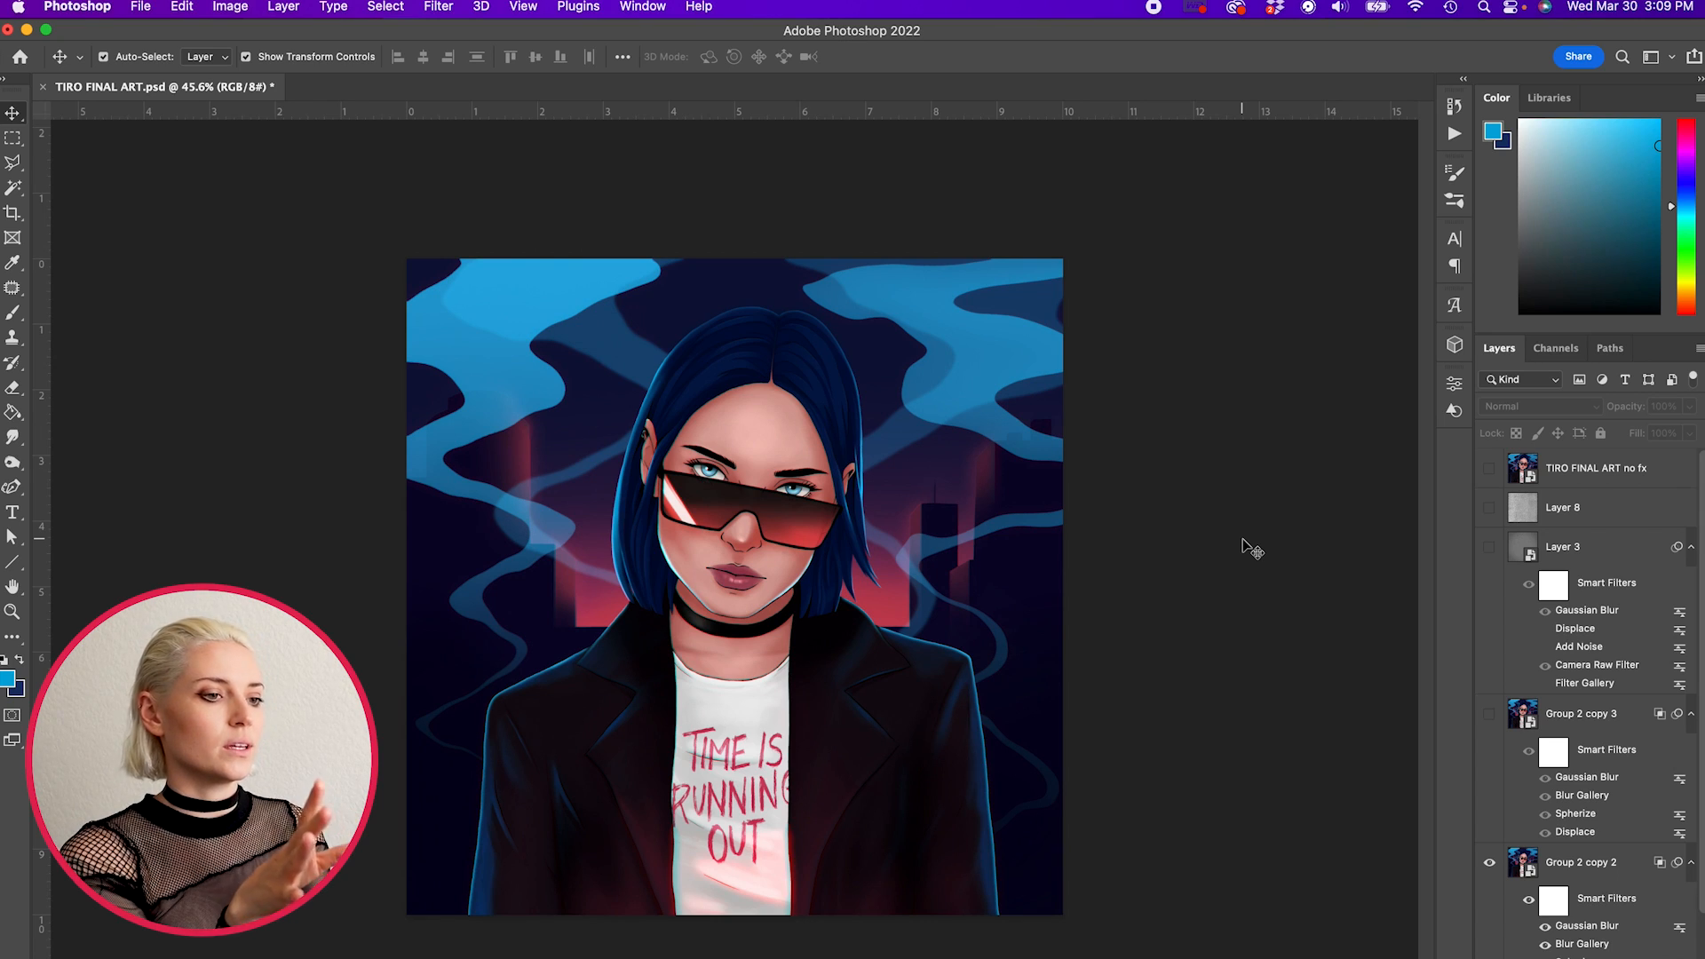
# - Switch to TIRO FINAL ART.psd in Photoshop, show the grain on Layer 3 and inspect it up close on the face
pyautogui.scroll(-3, 1567, 740)
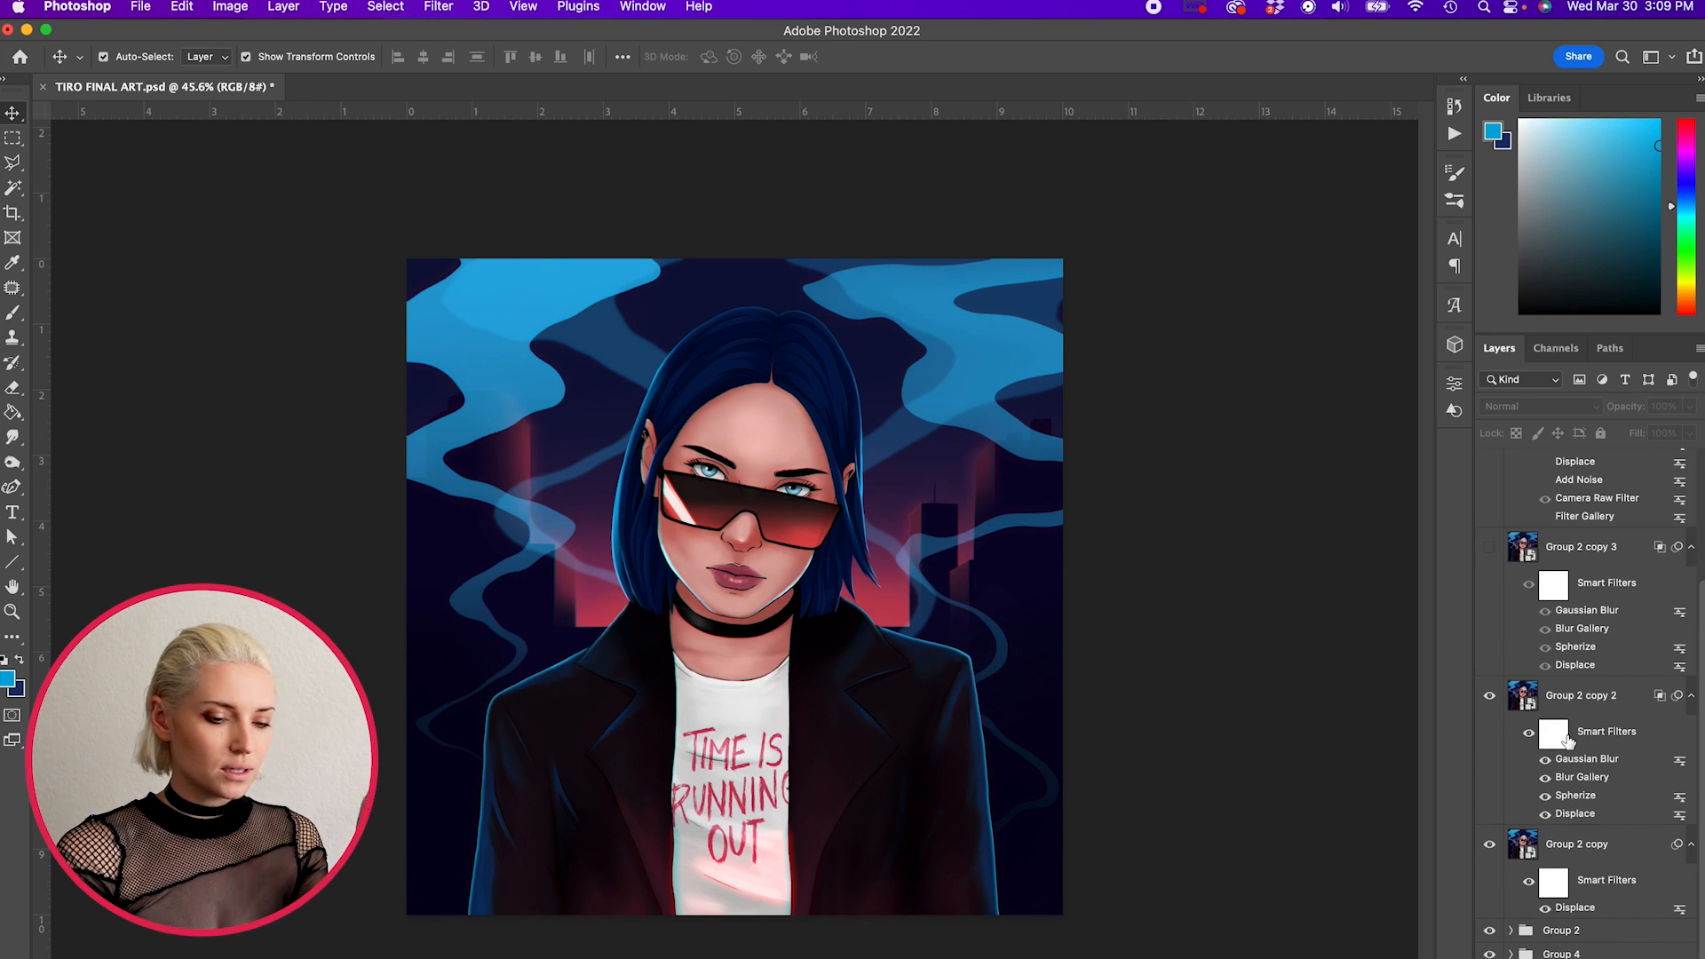
pyautogui.click(1609, 866)
pyautogui.scroll(3, 1563, 824)
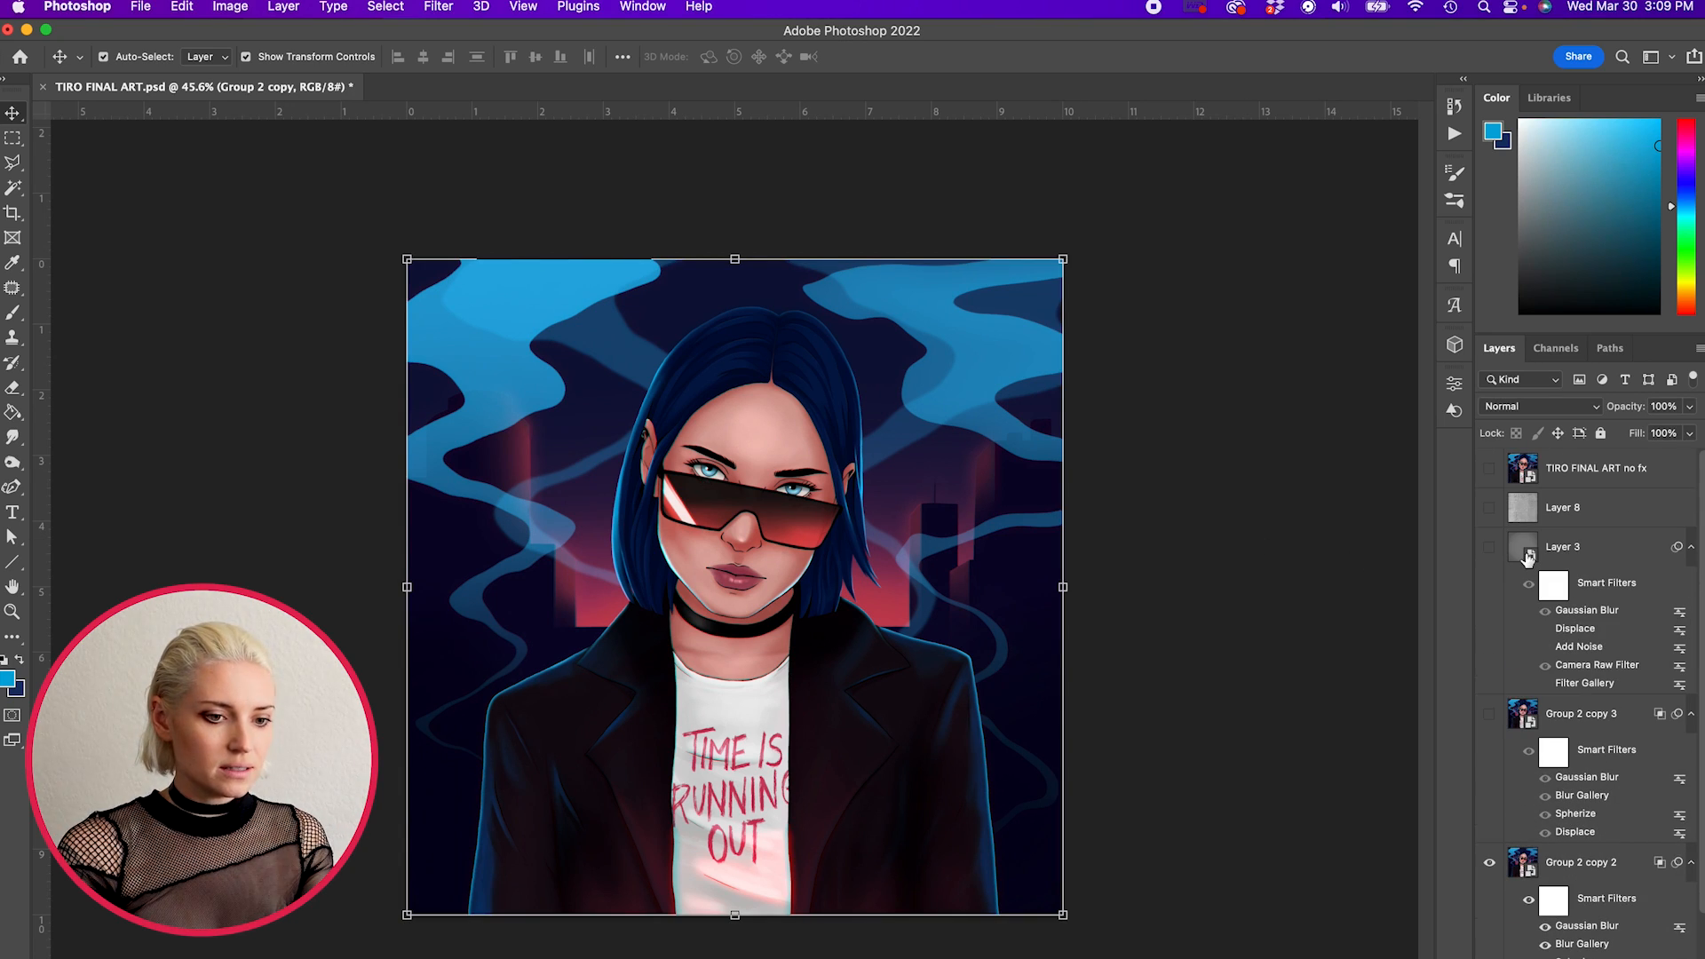
pyautogui.click(1489, 548)
pyautogui.scroll(10, 868, 502)
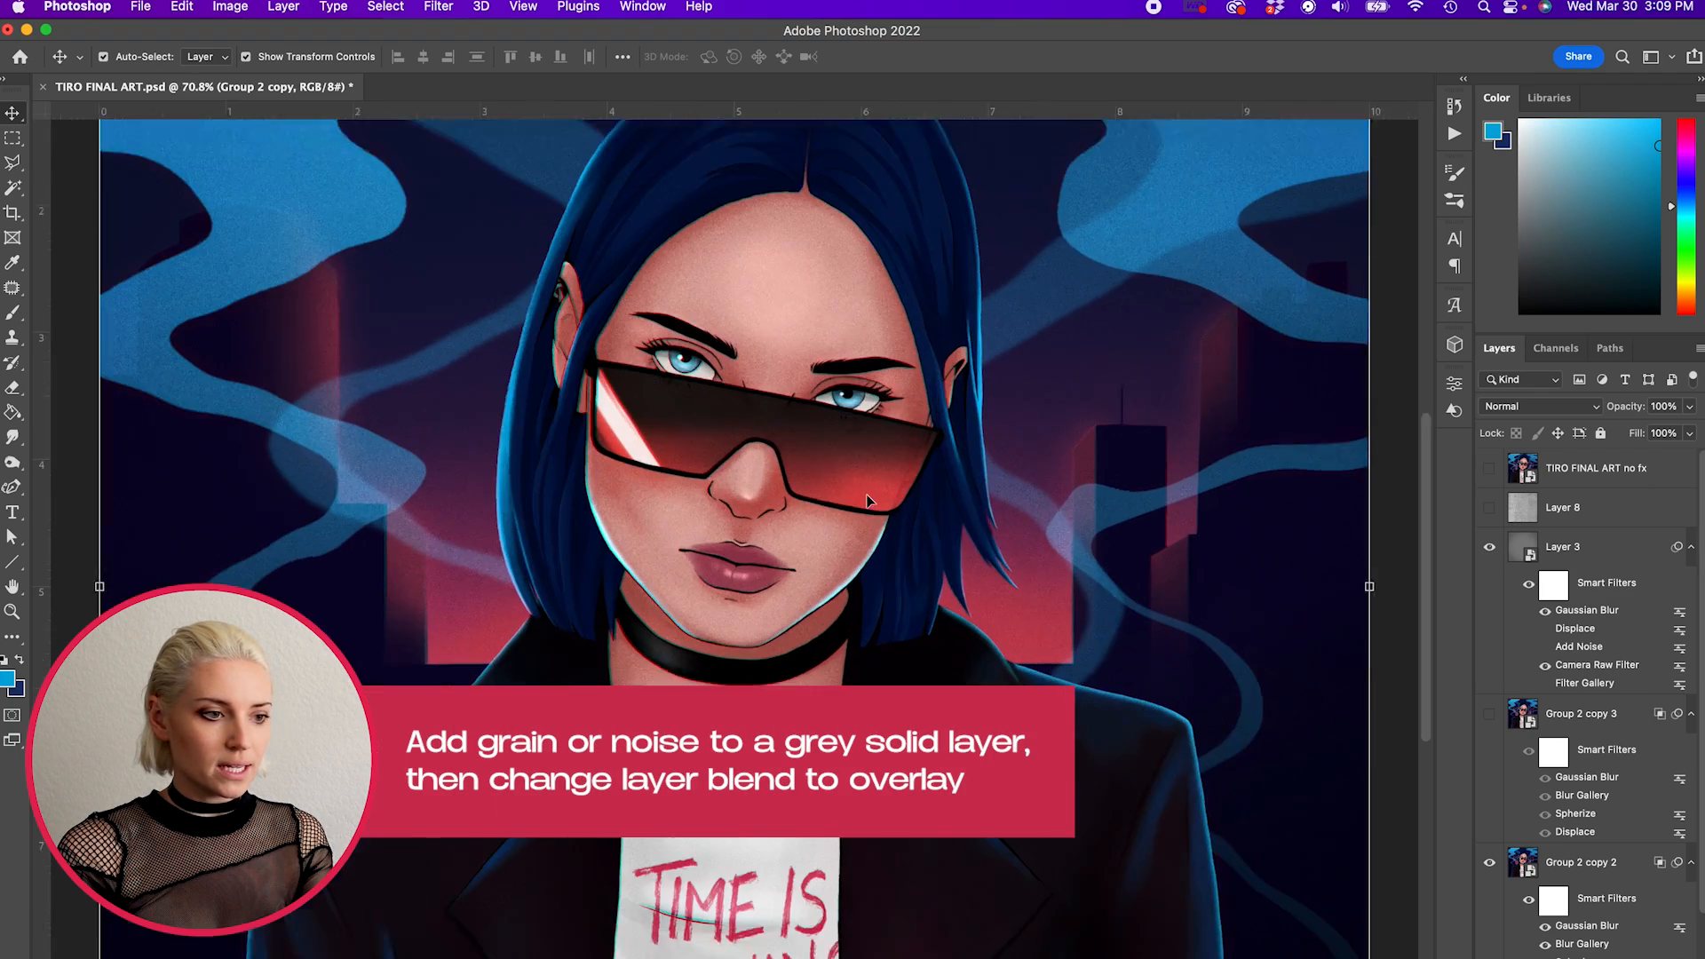
pyautogui.scroll(-8, 867, 502)
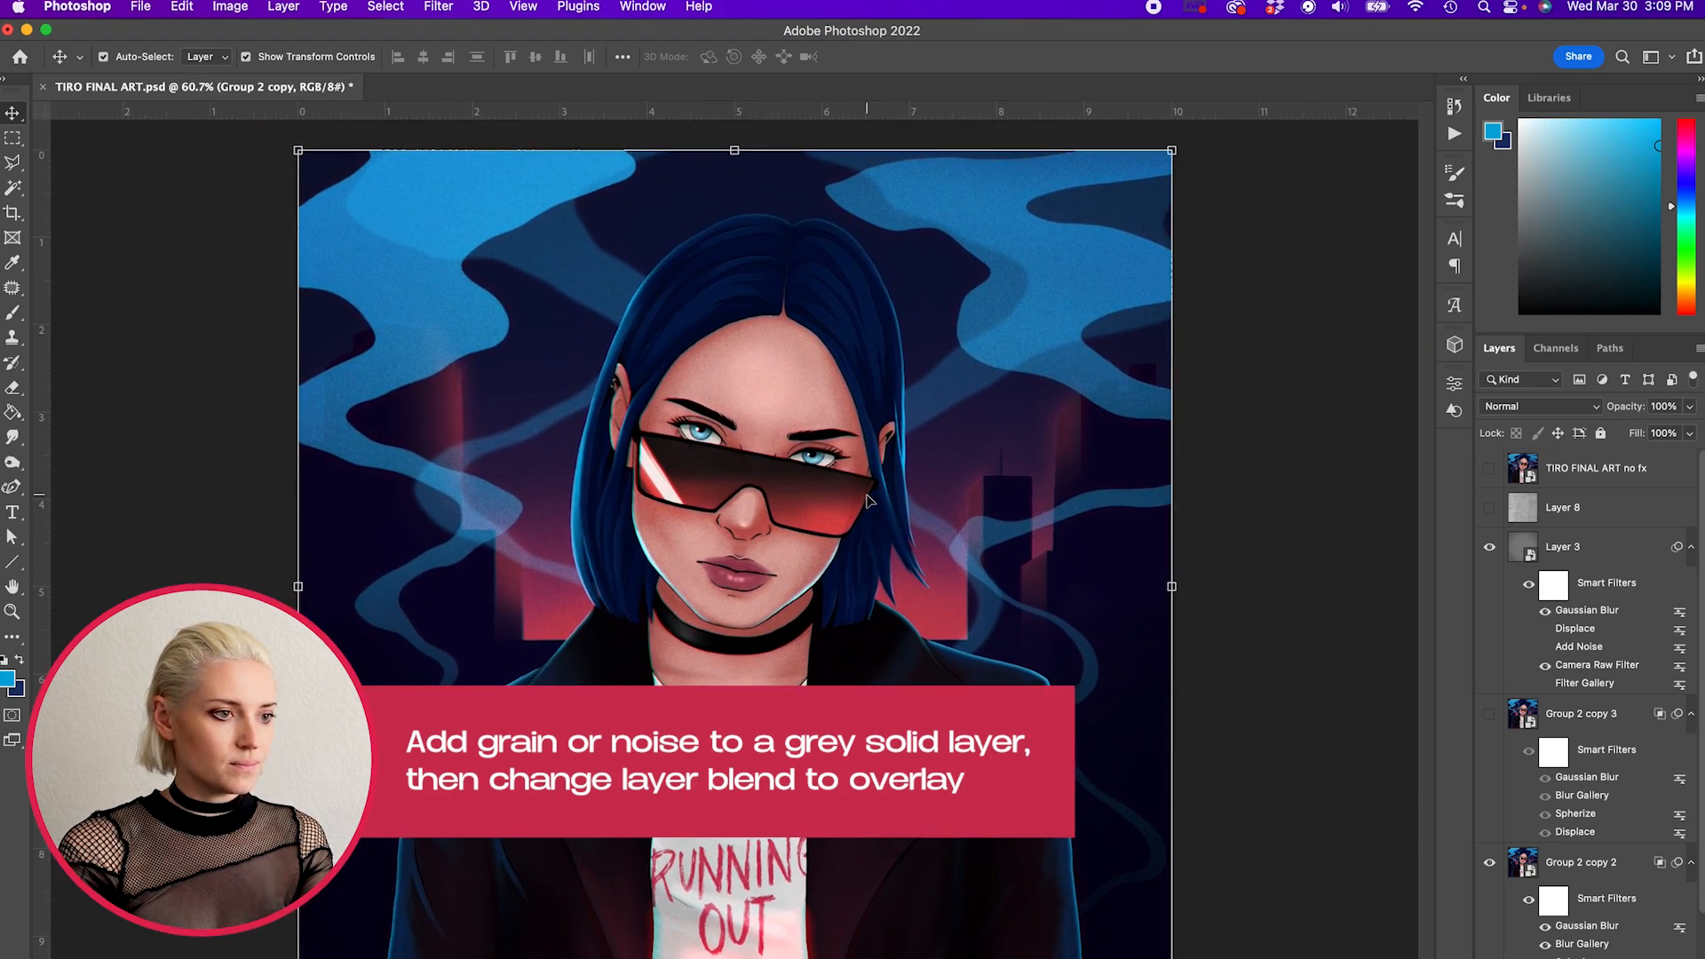
pyautogui.click(1276, 542)
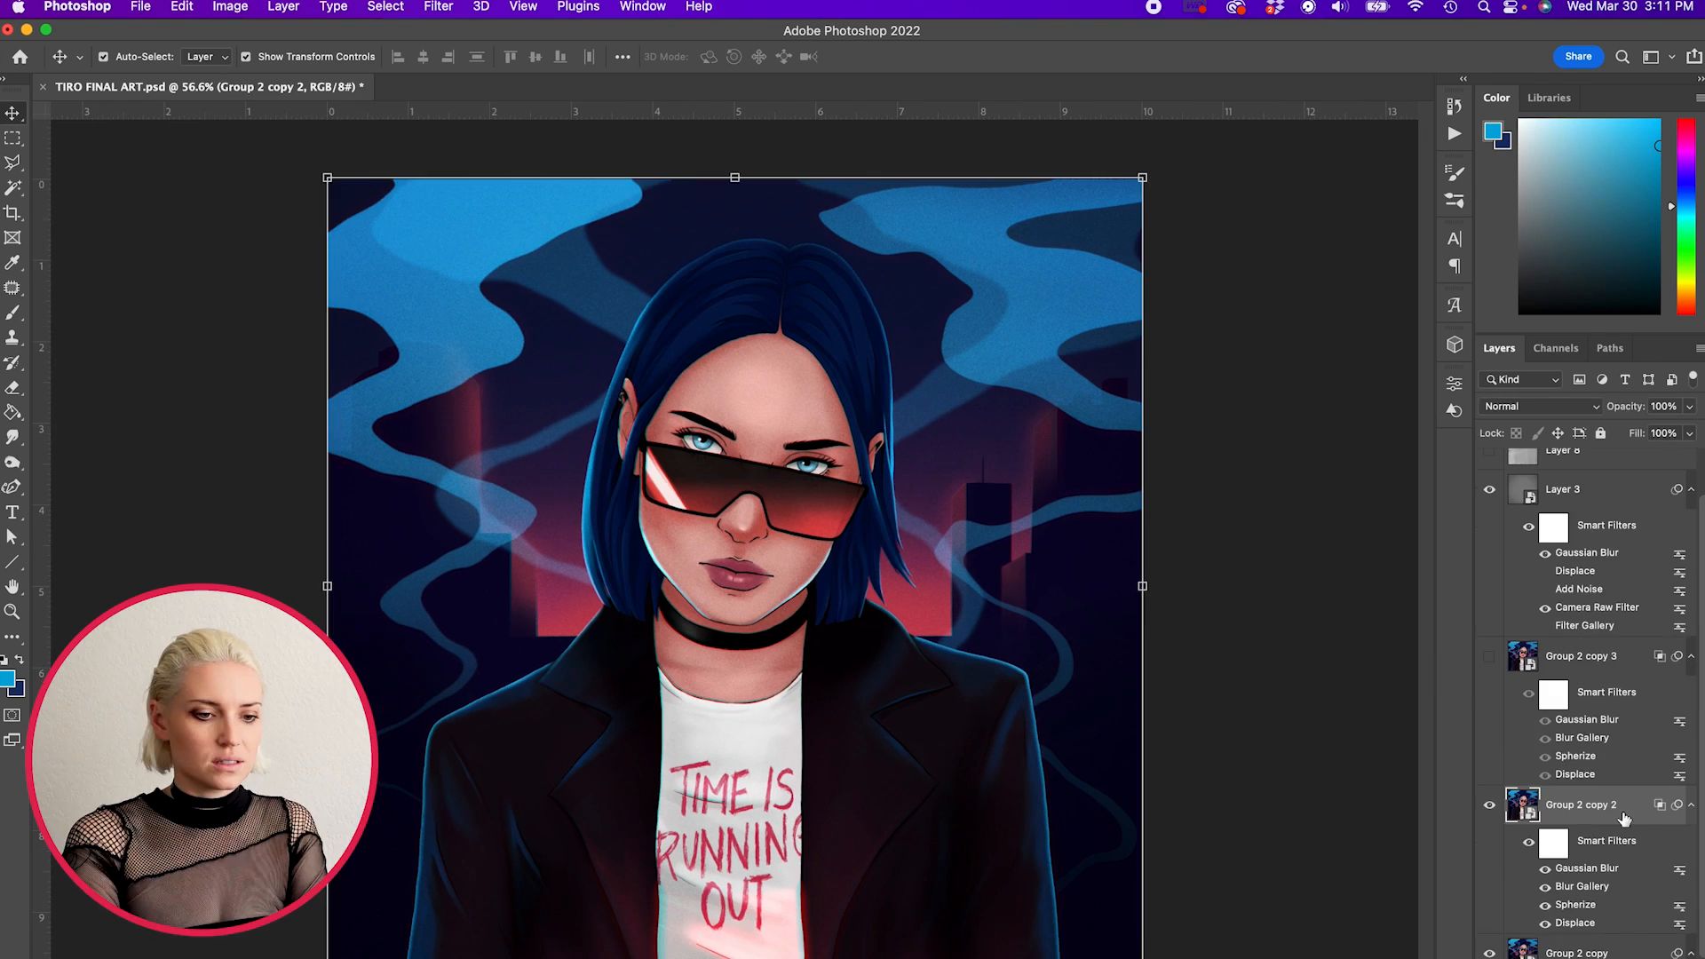
# - Review the channel settings in the blending options of Group 2 copy 2 and leave without applying changes
pyautogui.rightClick(1618, 804)
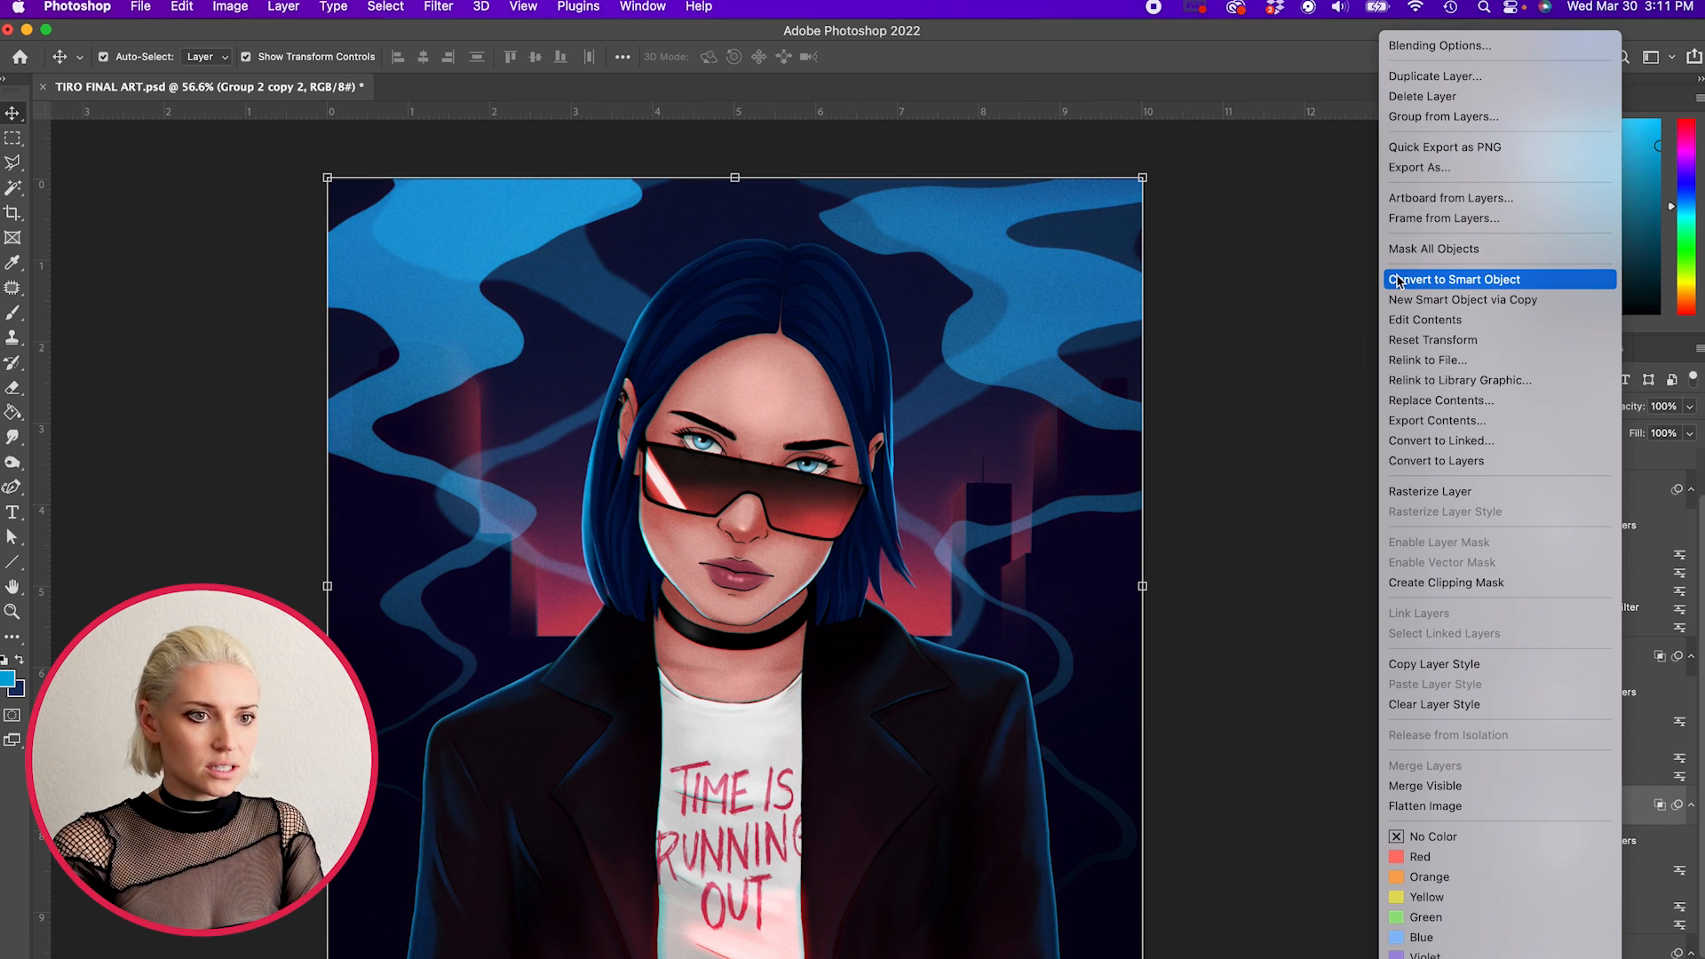
pyautogui.doubleClick(1631, 812)
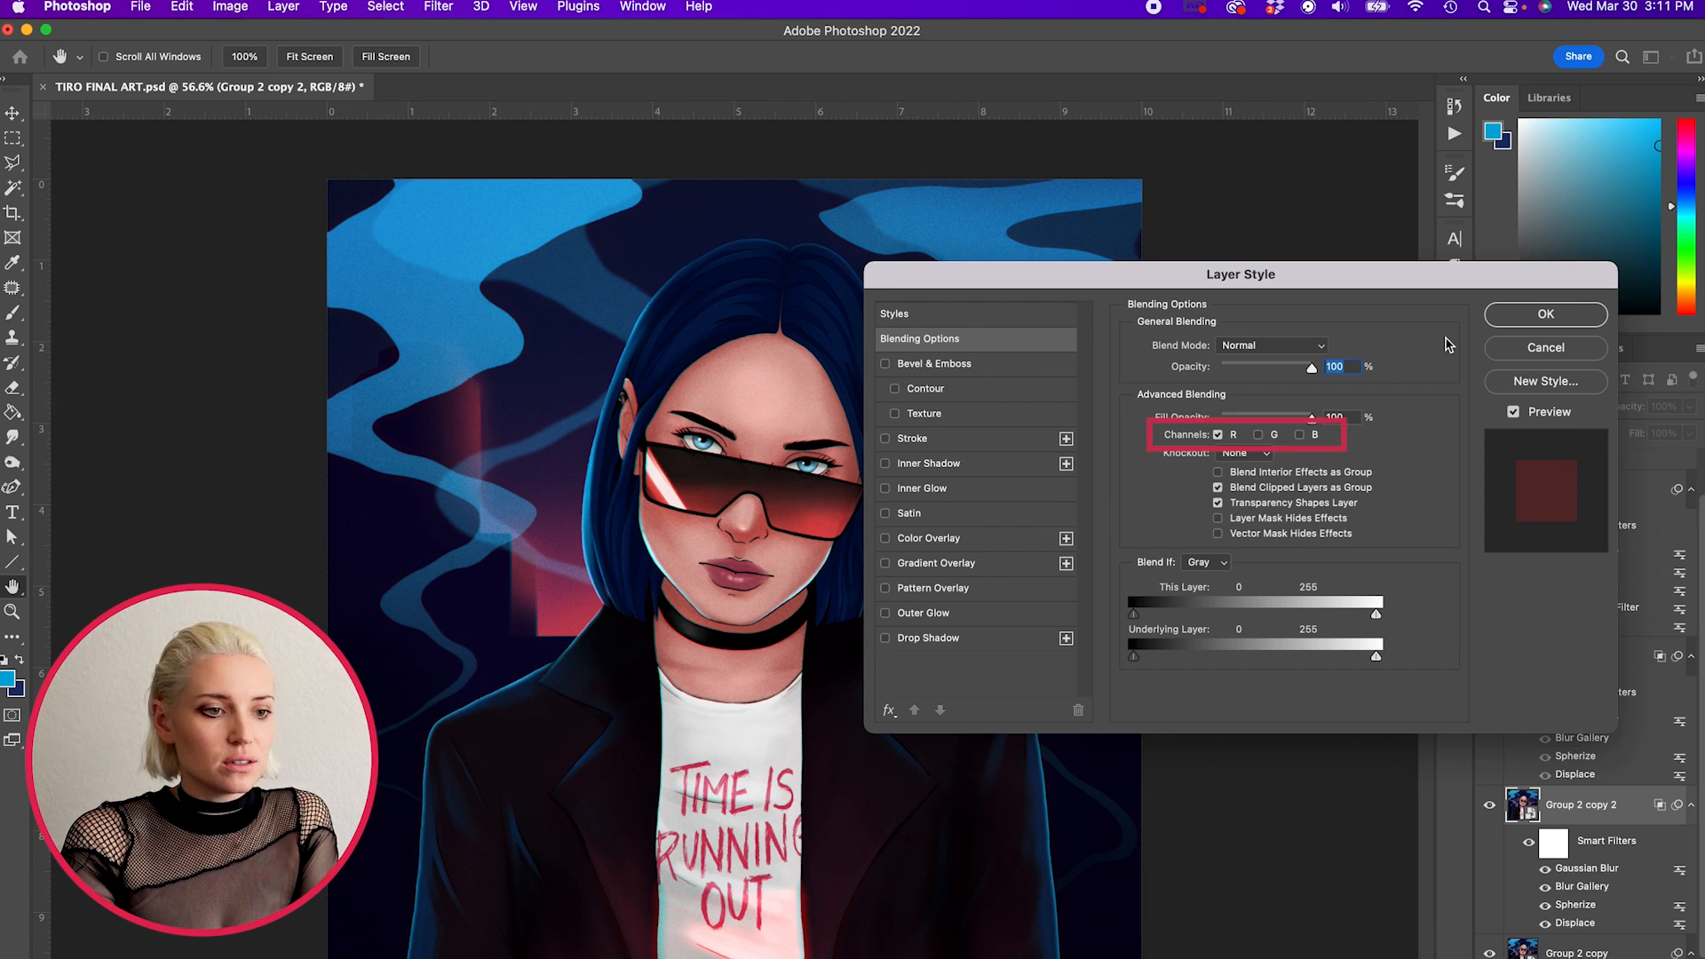
pyautogui.click(1526, 349)
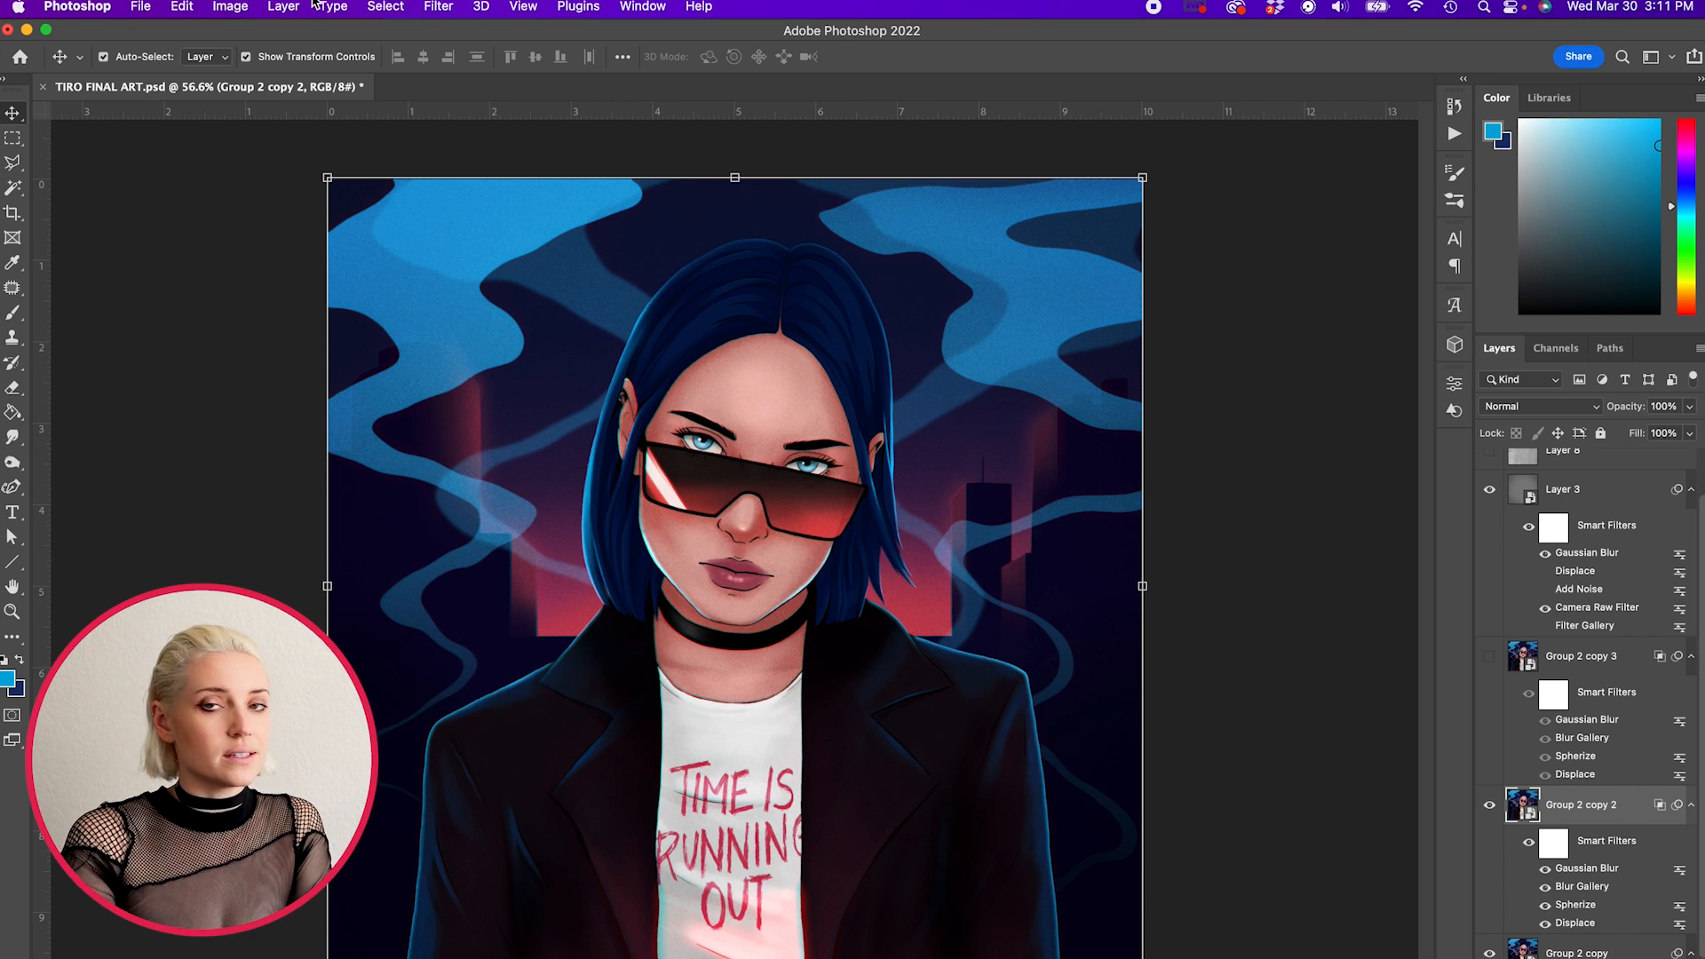
# - Look up the Spherize distortion filter for Group 2 copy 2 and examine the colour fringing around the face up close
pyautogui.click(438, 7)
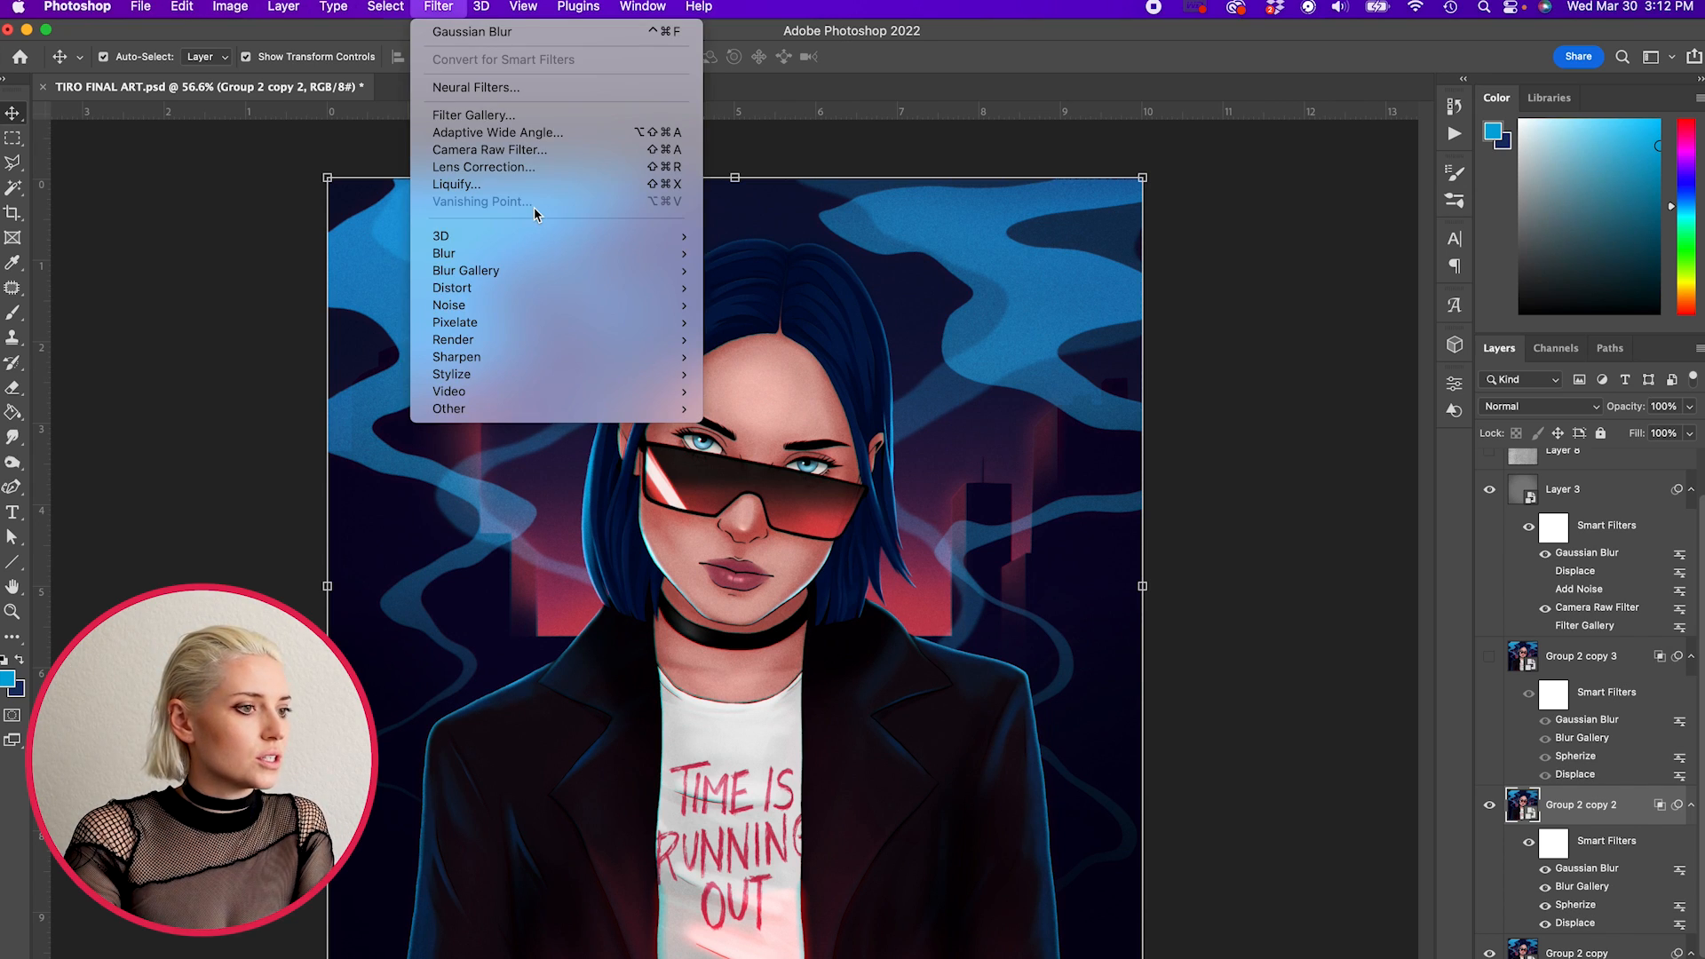
pyautogui.moveTo(657, 288)
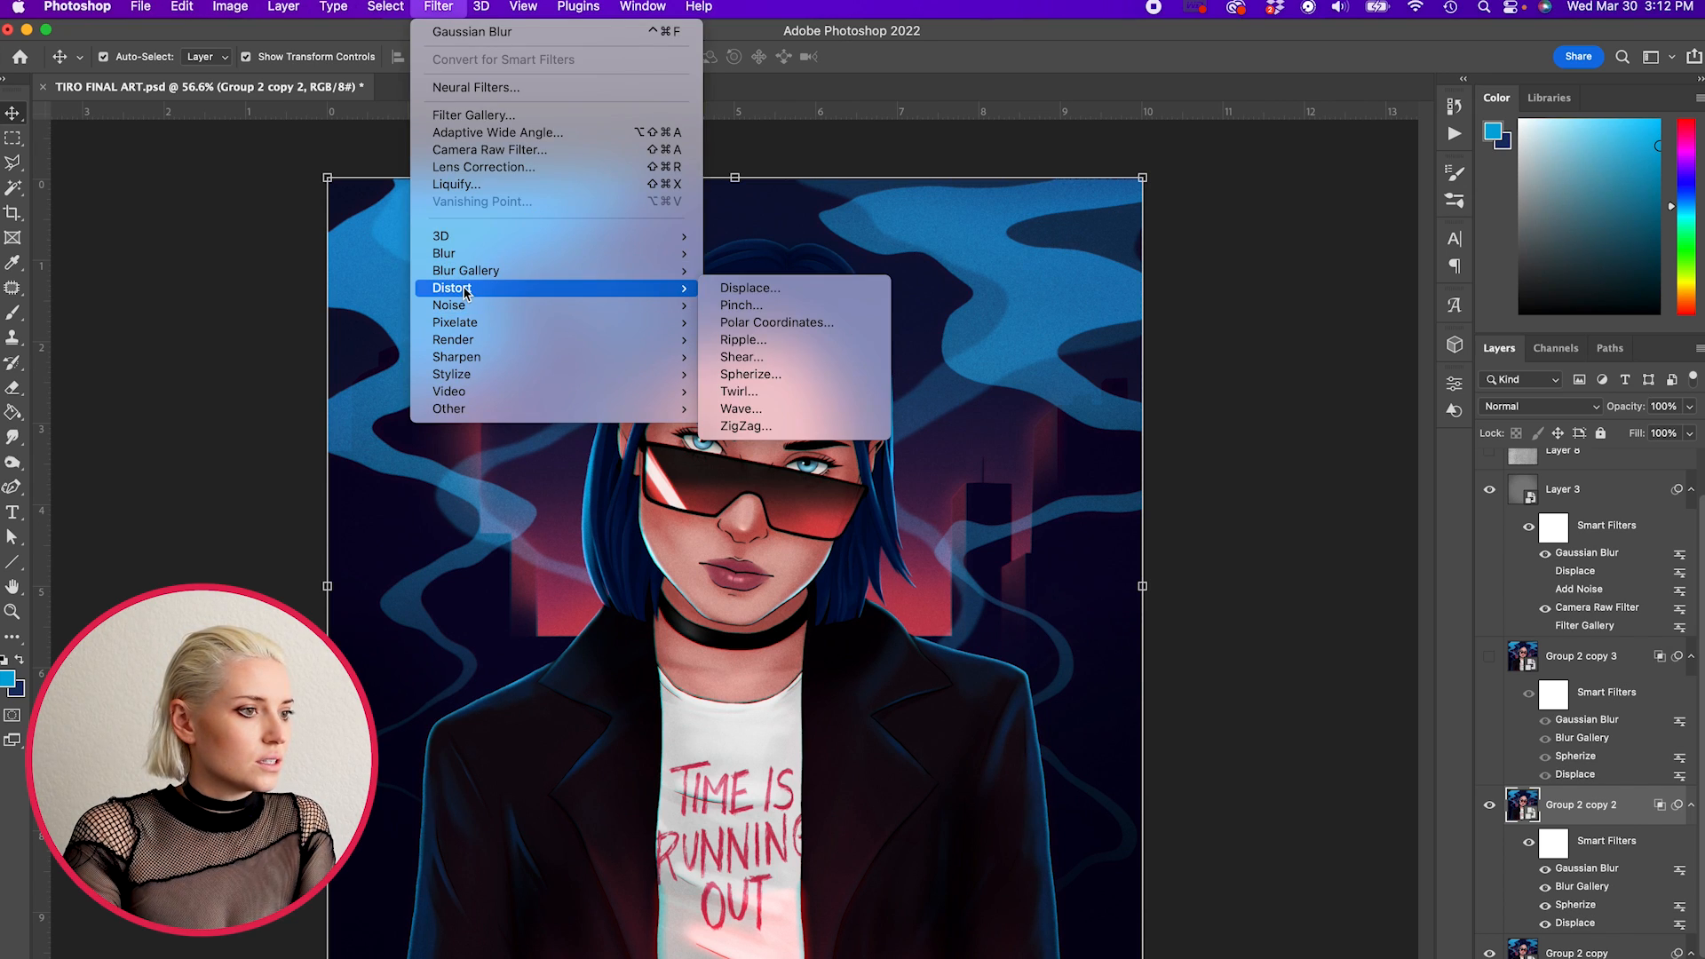
pyautogui.click(838, 385)
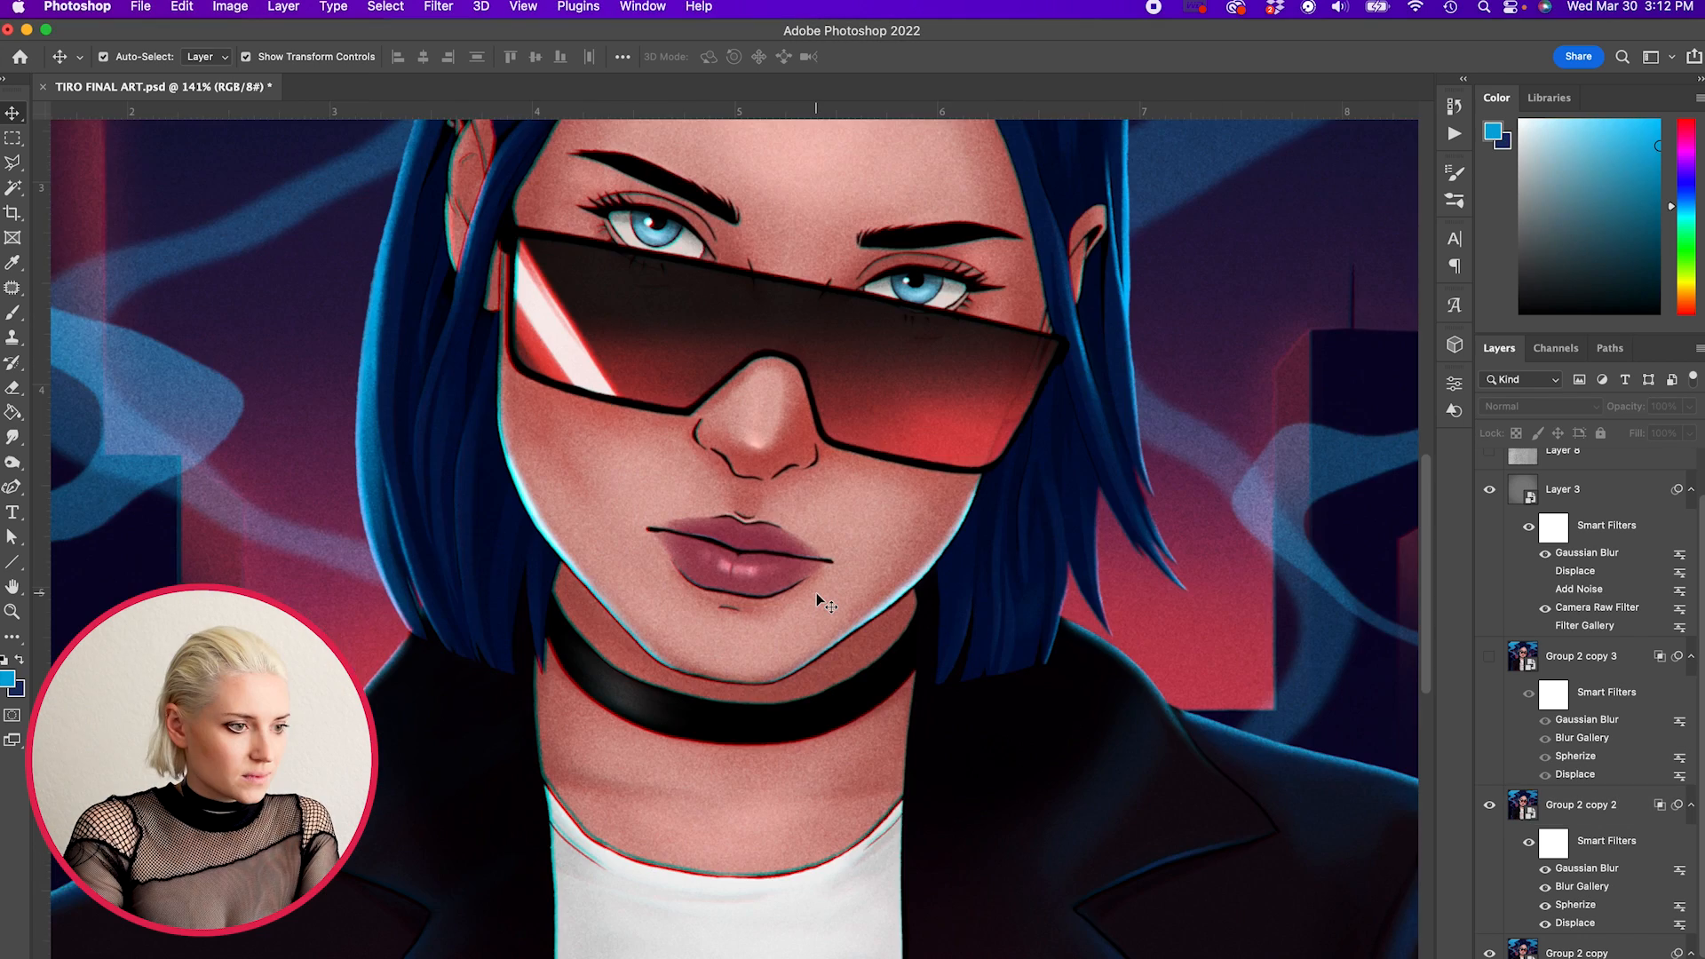
pyautogui.scroll(5, 826, 604)
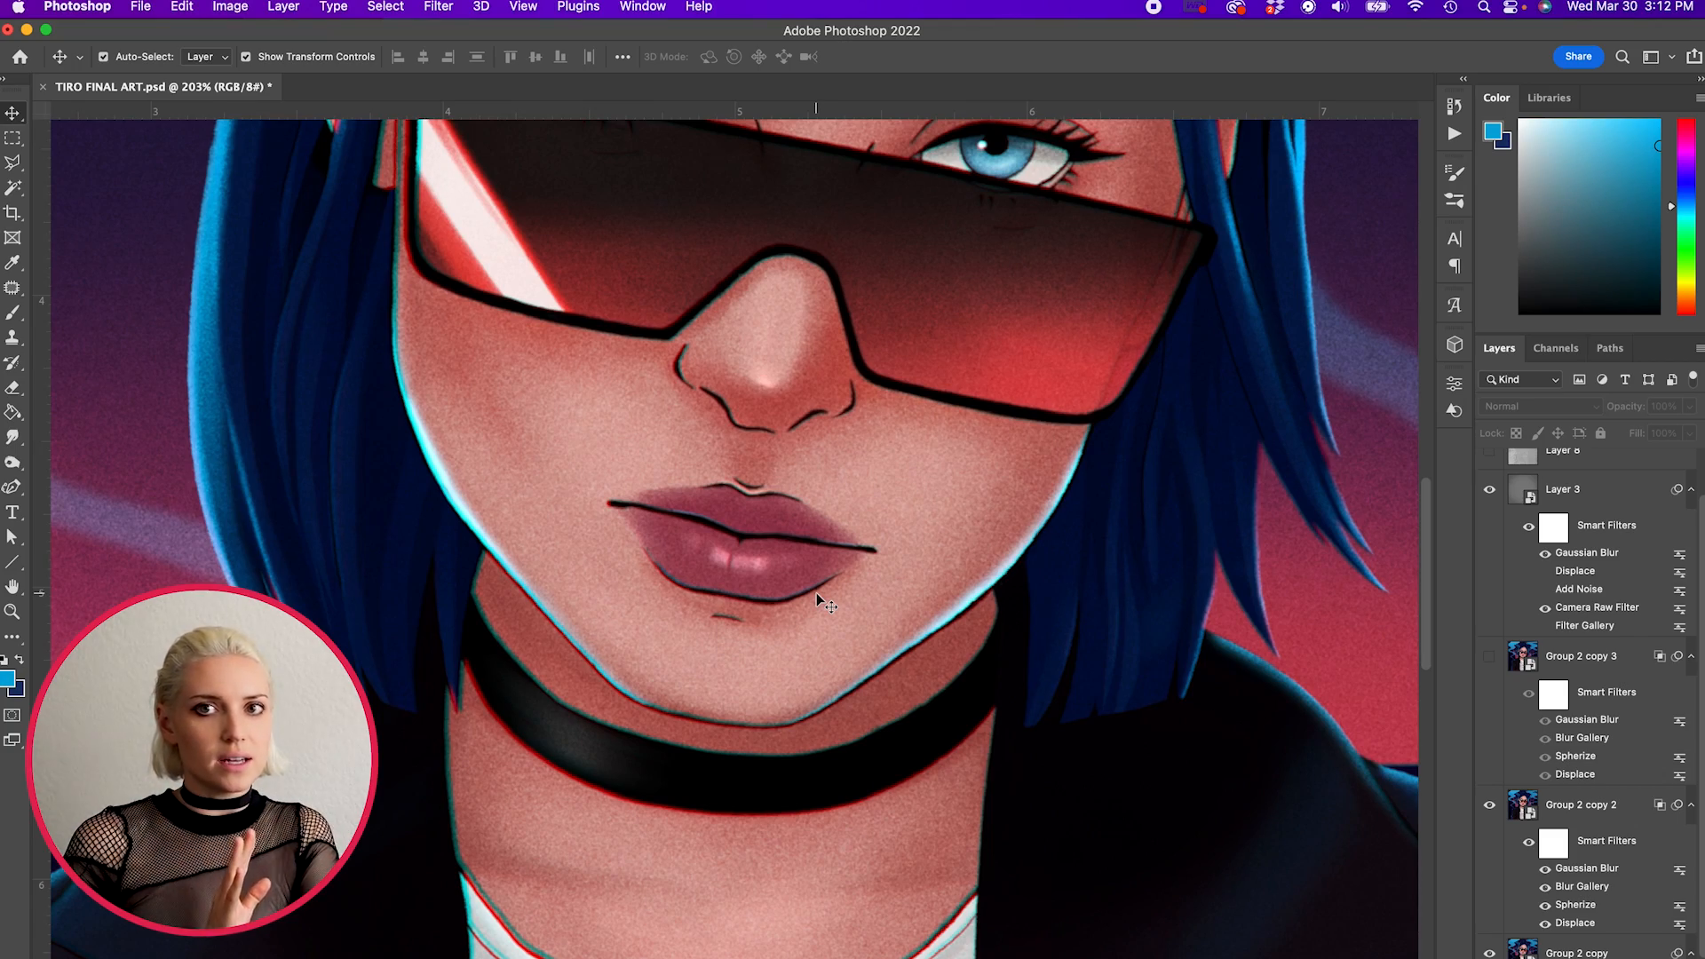
pyautogui.scroll(-3, 826, 604)
pyautogui.scroll(3, 810, 599)
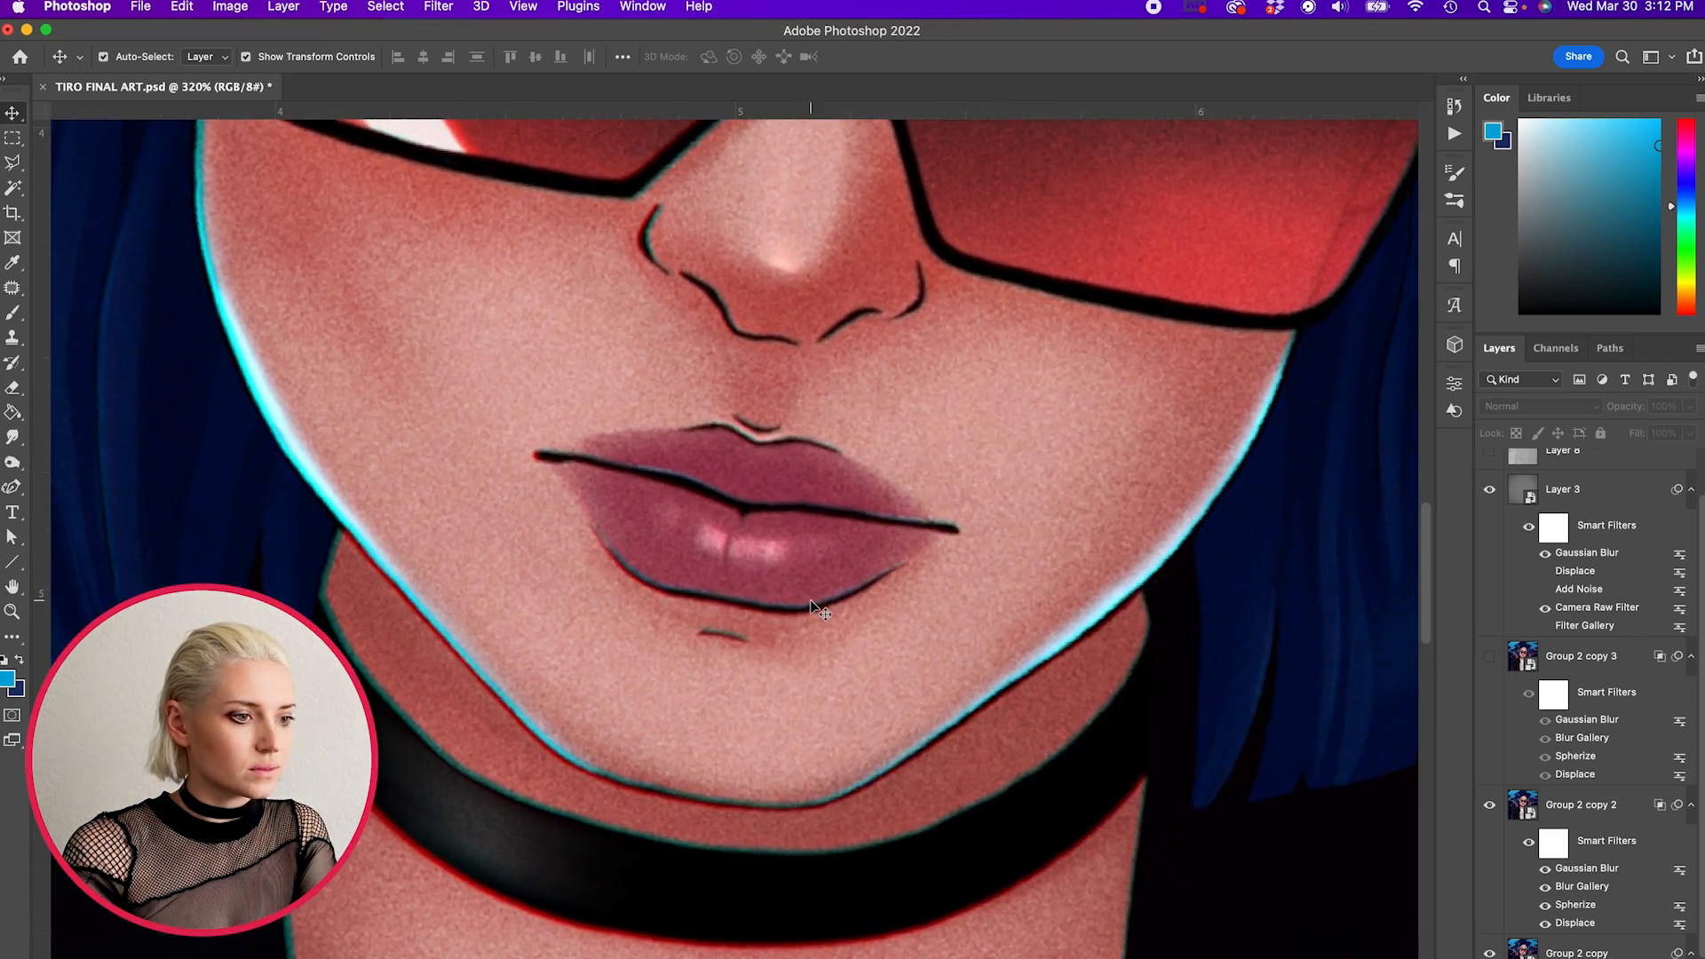